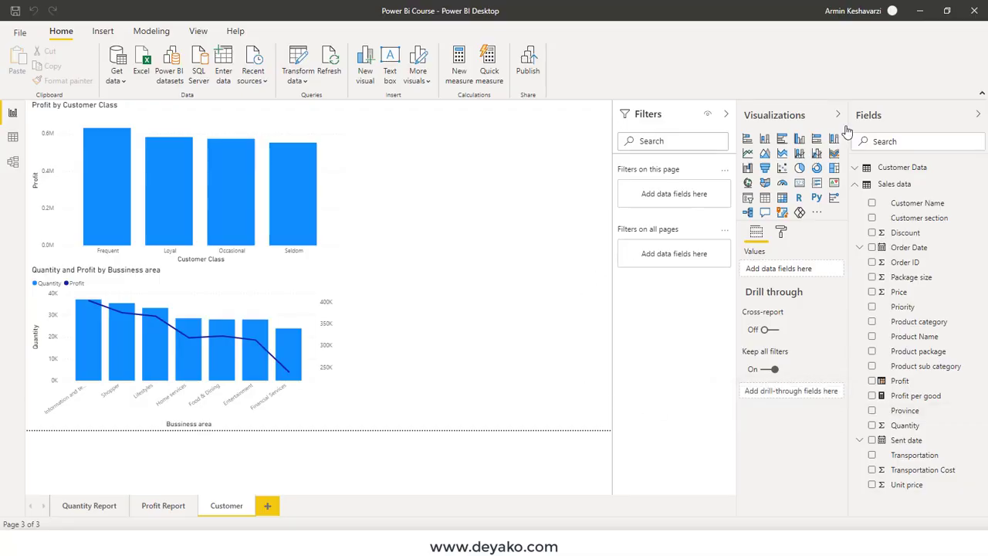
Switch to the Profit Report page, expand the Customer Data table's fields, and return to the Home ribbon
{"action": "left_click", "coordinate": [153, 509]}
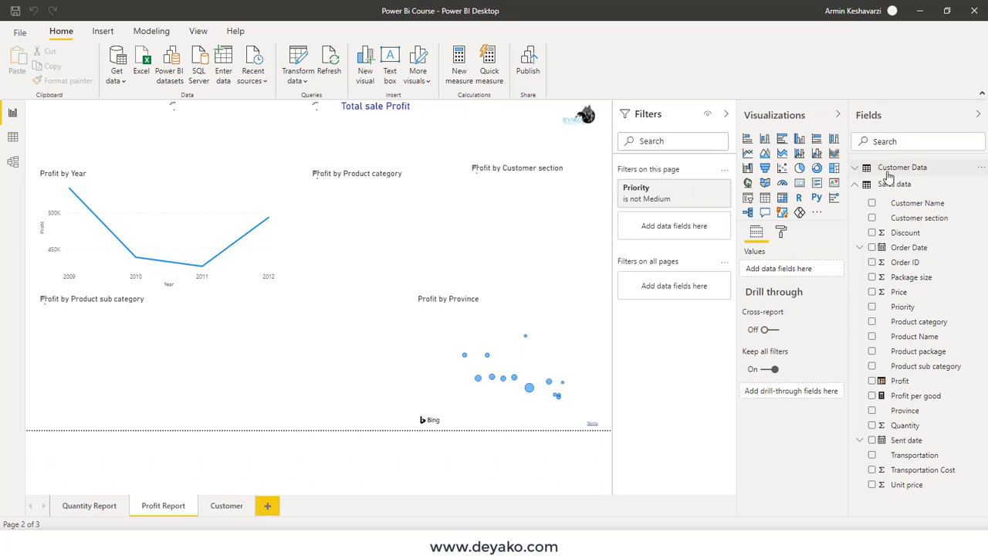
{"action": "left_click", "coordinate": [930, 174]}
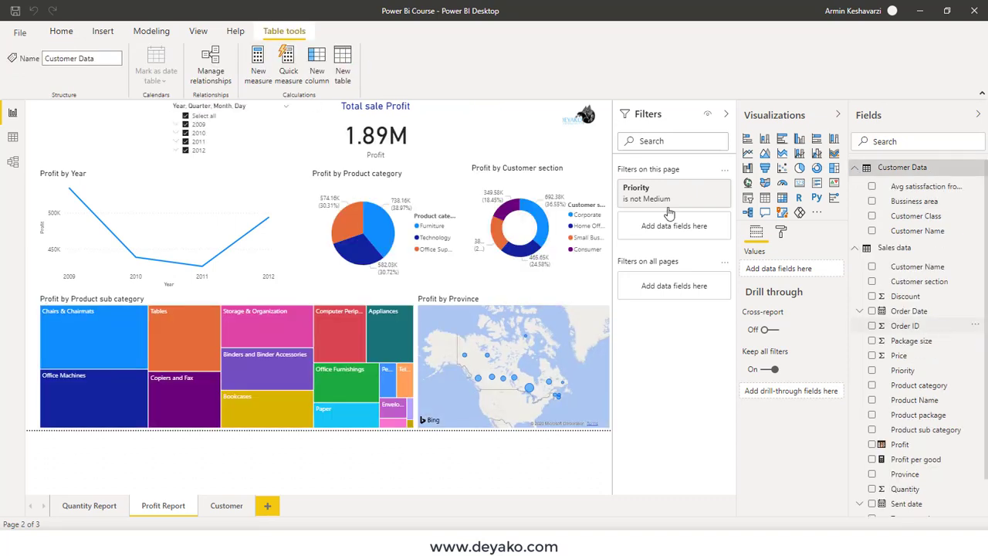
{"action": "left_click", "coordinate": [61, 31]}
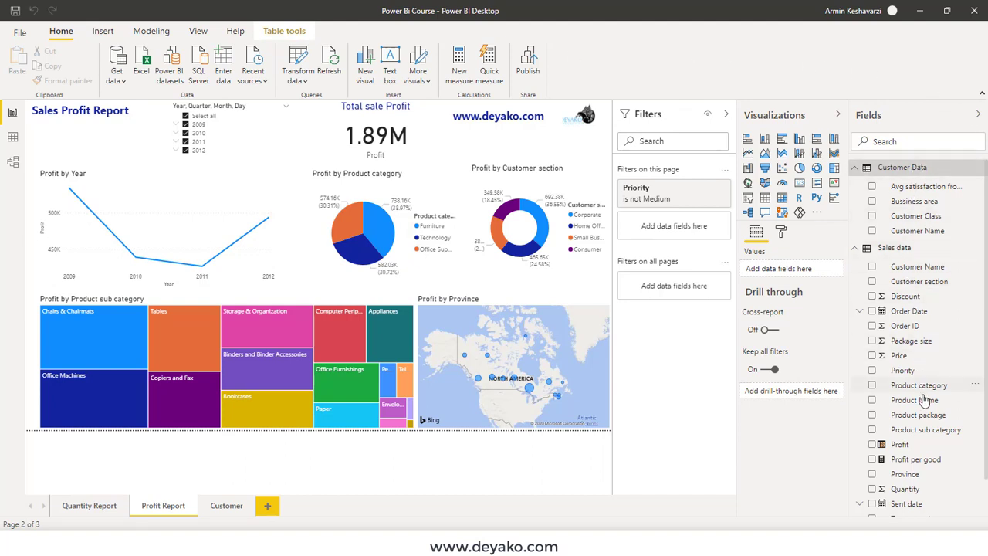
Look over the Customer Data and Sales data fields in the Fields pane
{"action": "scroll", "coordinate": [925, 401], "scroll_direction": "down", "scroll_amount": 1}
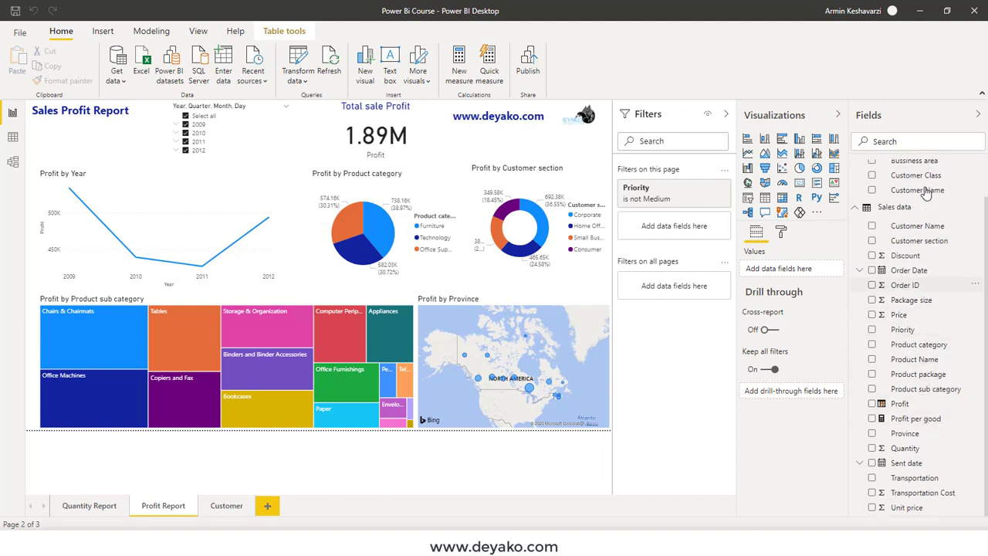
{"action": "scroll", "coordinate": [926, 193], "scroll_direction": "up", "scroll_amount": 1}
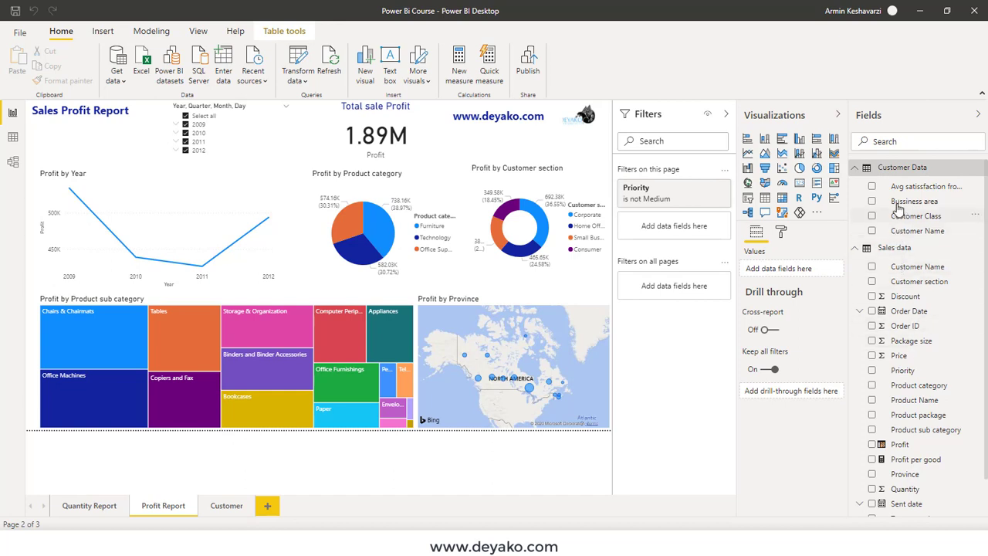
{"action": "mouse_move", "coordinate": [903, 255]}
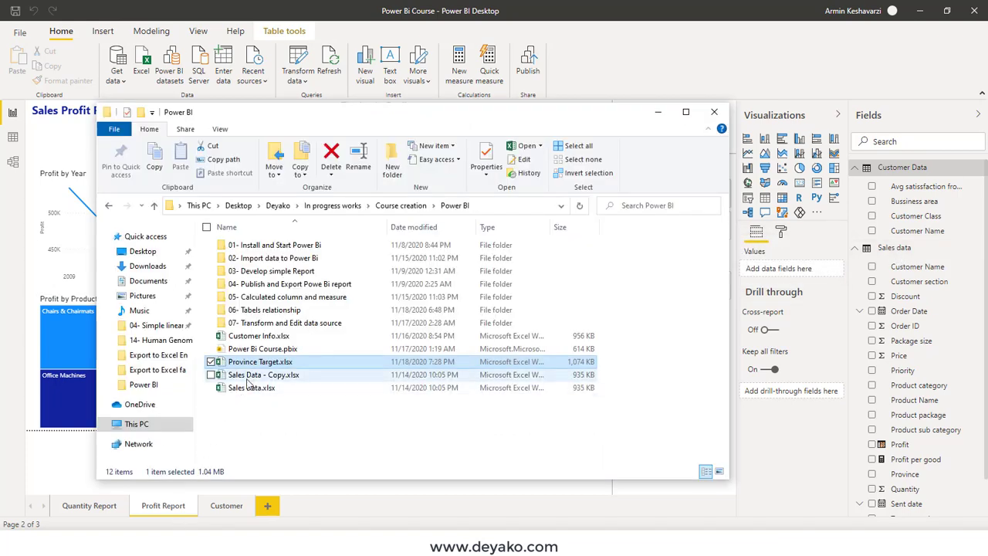
Compare Sales Data - Copy.xlsx with Sales Data.xlsx, then minimize the folder window
{"action": "left_click", "coordinate": [247, 377]}
{"action": "left_click", "coordinate": [264, 391]}
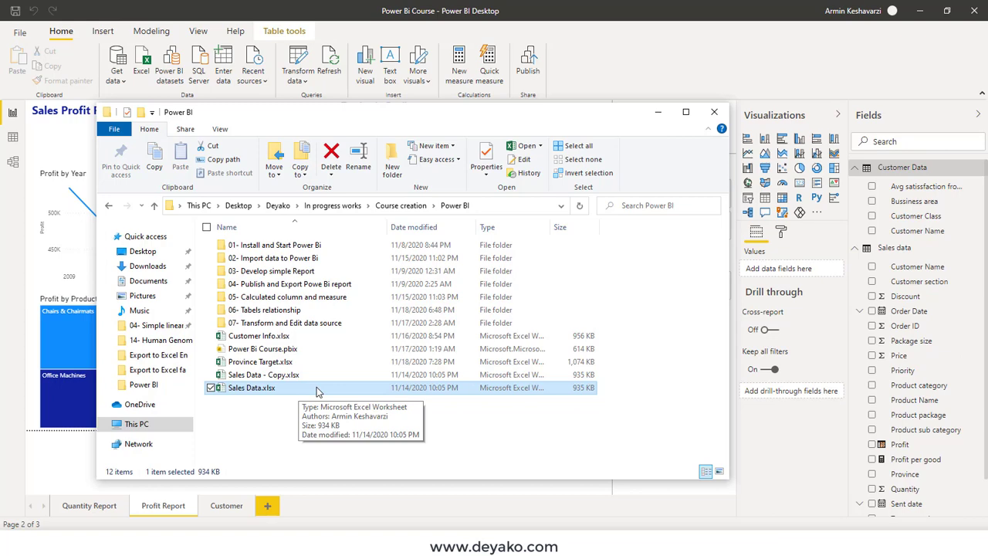
{"action": "left_click", "coordinate": [656, 116]}
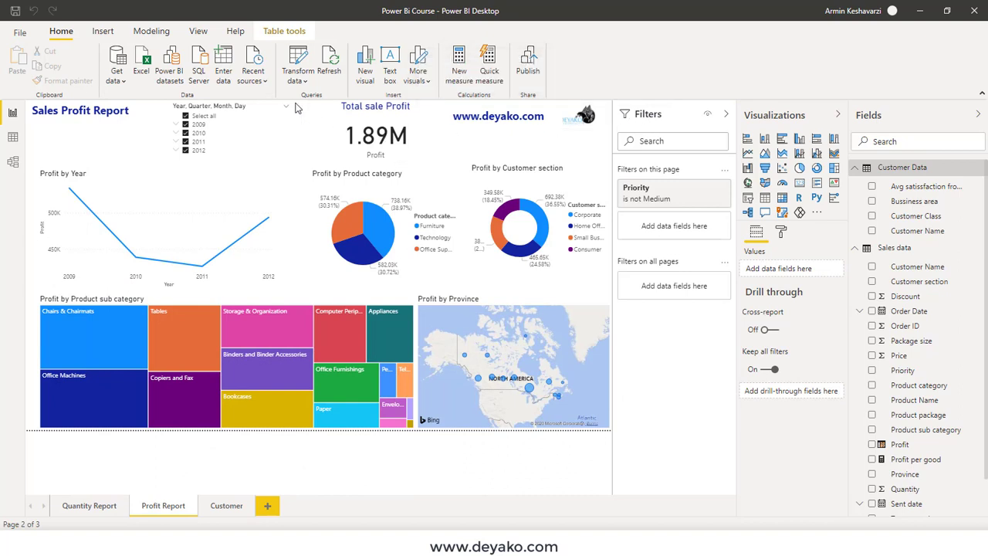
{"action": "left_click", "coordinate": [308, 82]}
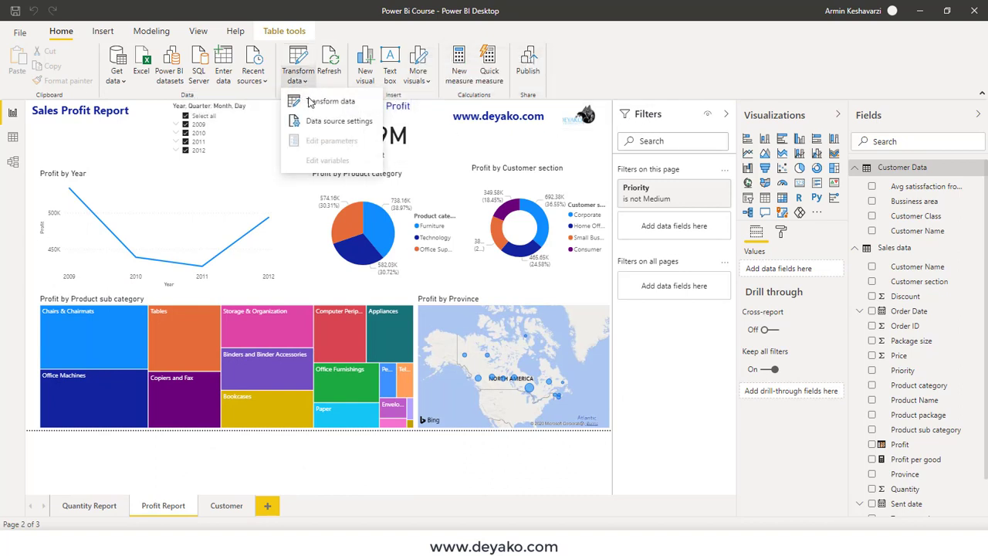
{"action": "left_click", "coordinate": [336, 126]}
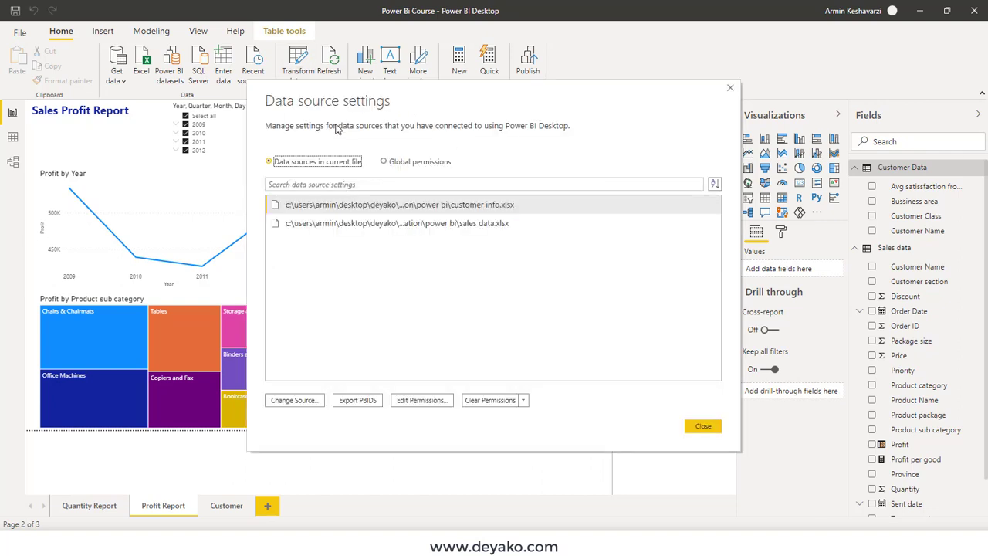
{"action": "left_click", "coordinate": [338, 213]}
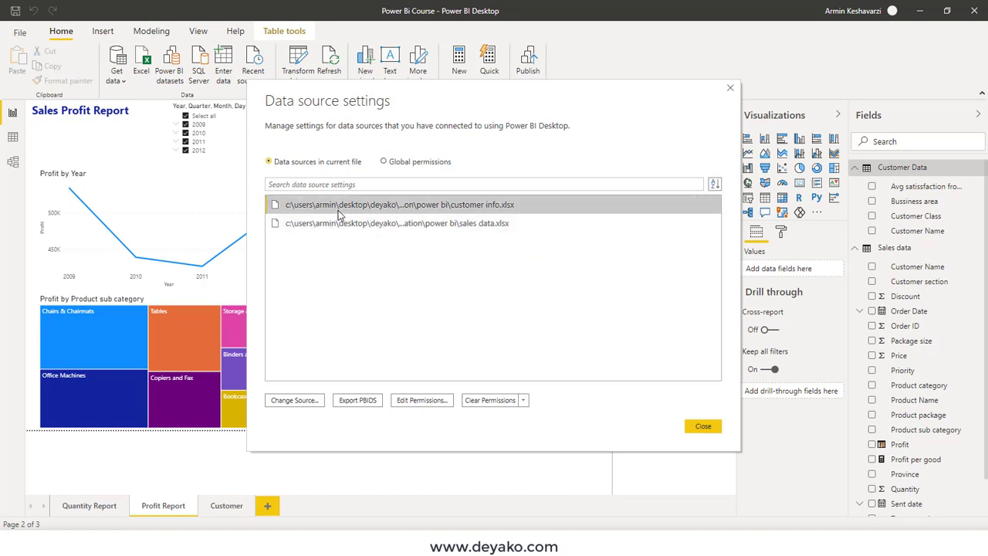
{"action": "left_click", "coordinate": [498, 226]}
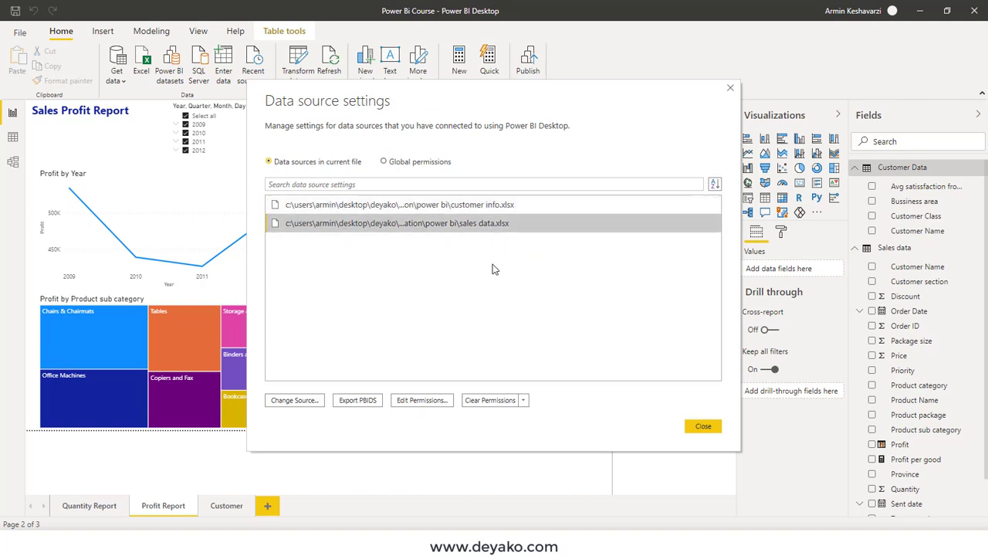
{"action": "left_click", "coordinate": [294, 400]}
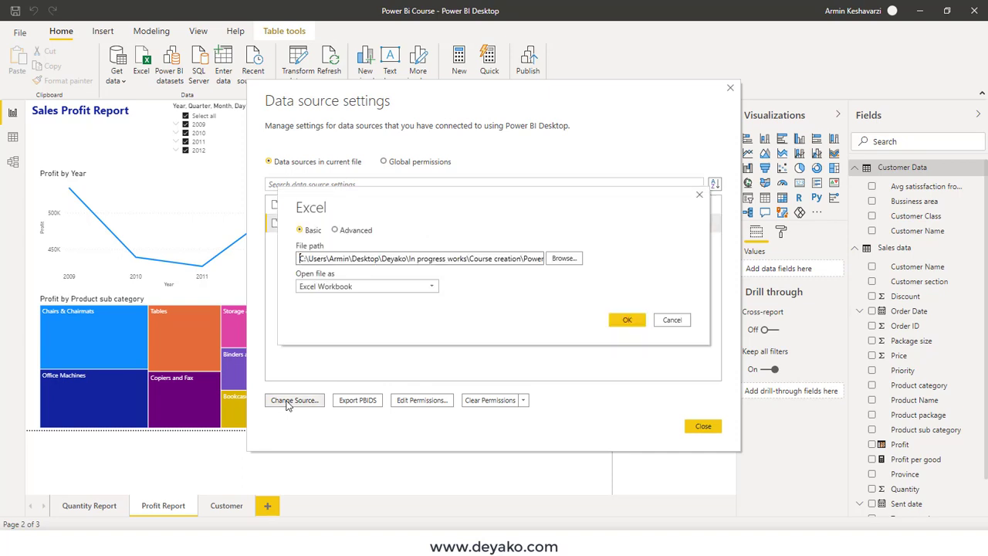
{"action": "left_click", "coordinate": [567, 260]}
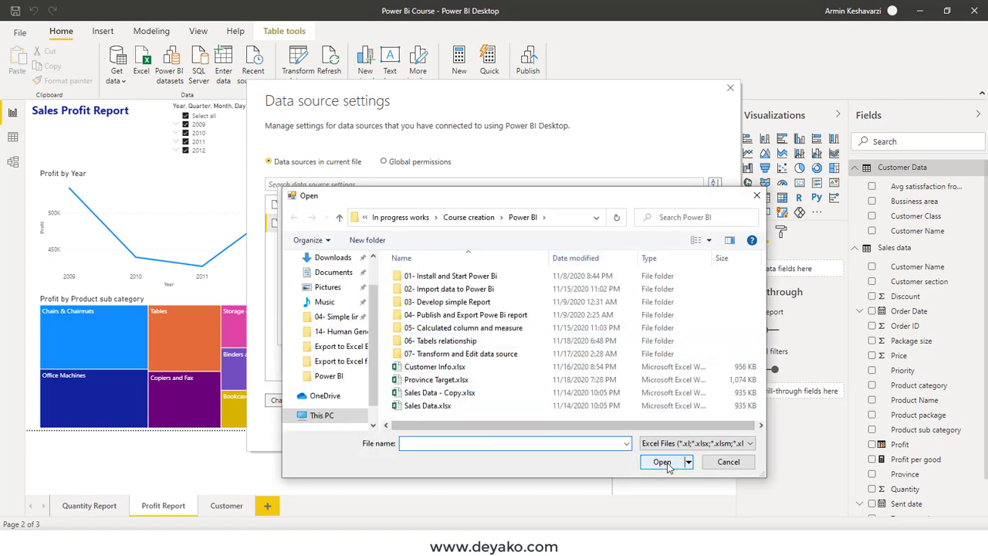
{"action": "left_click", "coordinate": [724, 462]}
{"action": "left_click", "coordinate": [669, 321]}
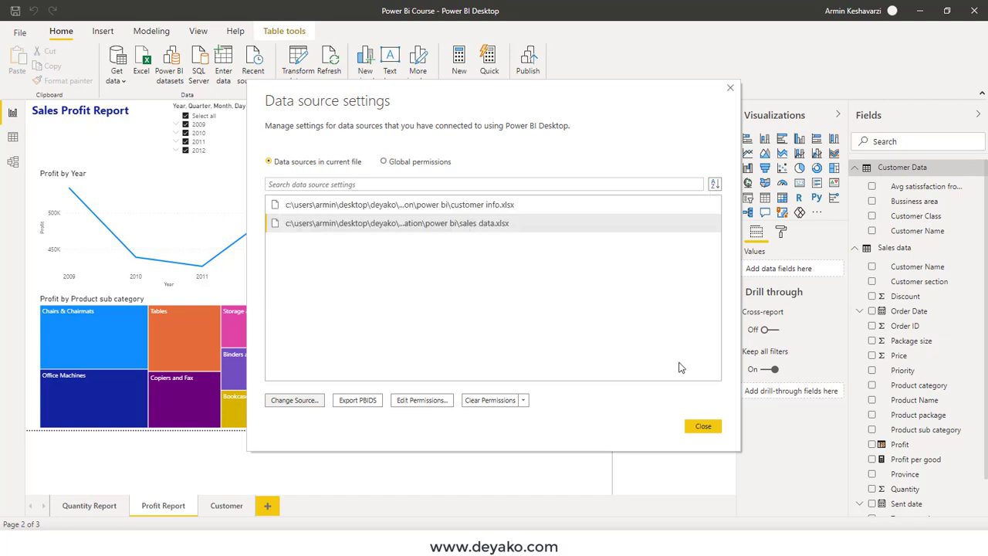
{"action": "left_click", "coordinate": [704, 429]}
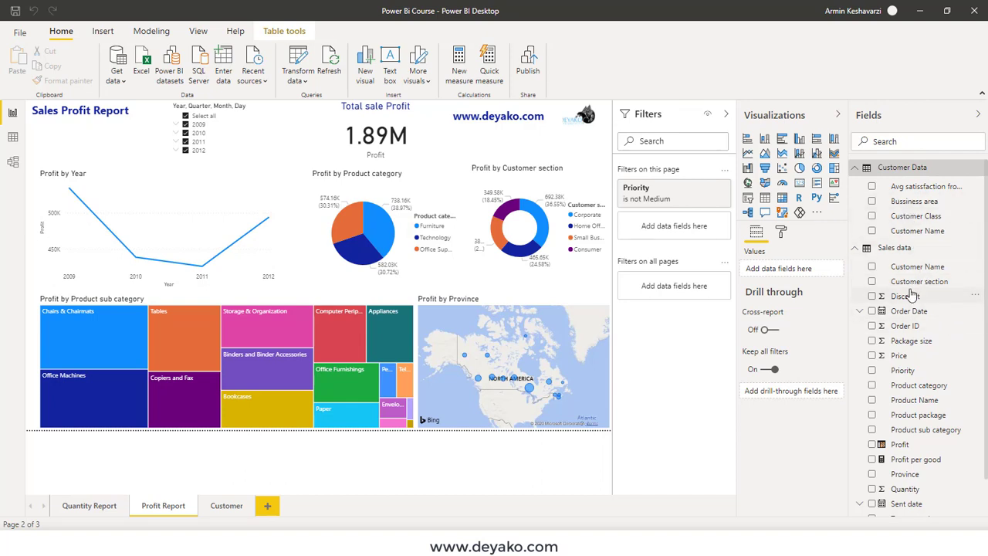
{"action": "scroll", "coordinate": [911, 296], "scroll_direction": "down", "scroll_amount": 1}
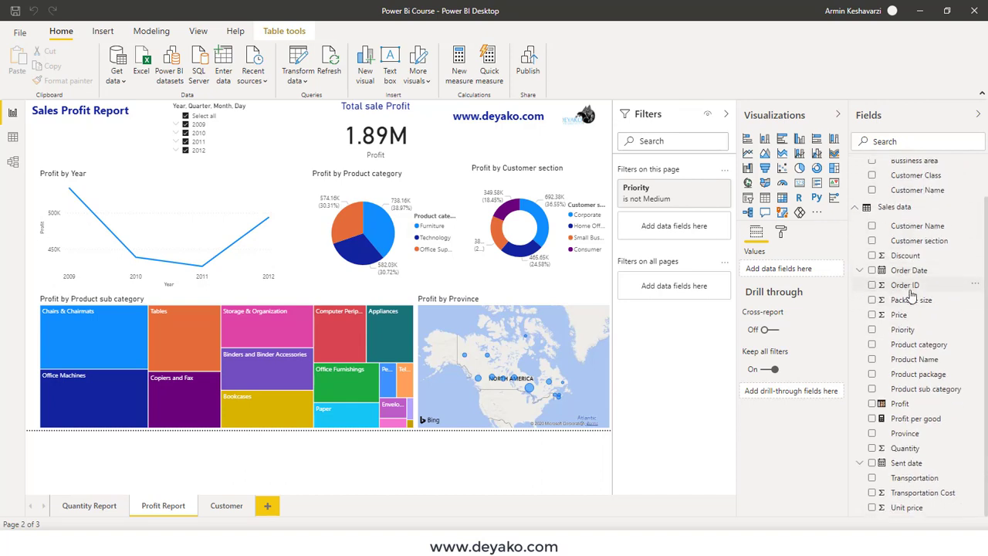
{"action": "scroll", "coordinate": [912, 296], "scroll_direction": "up", "scroll_amount": 1}
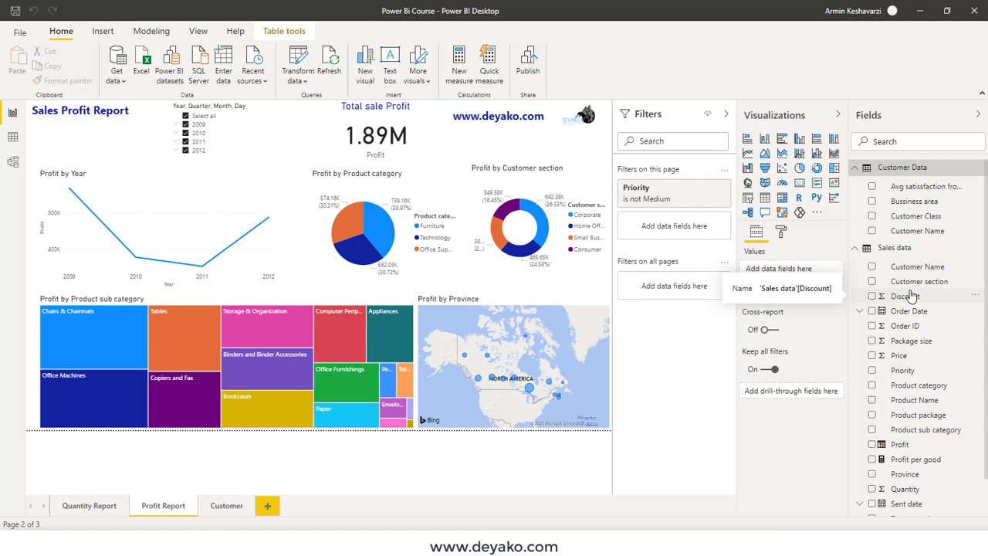
{"action": "left_click", "coordinate": [294, 64]}
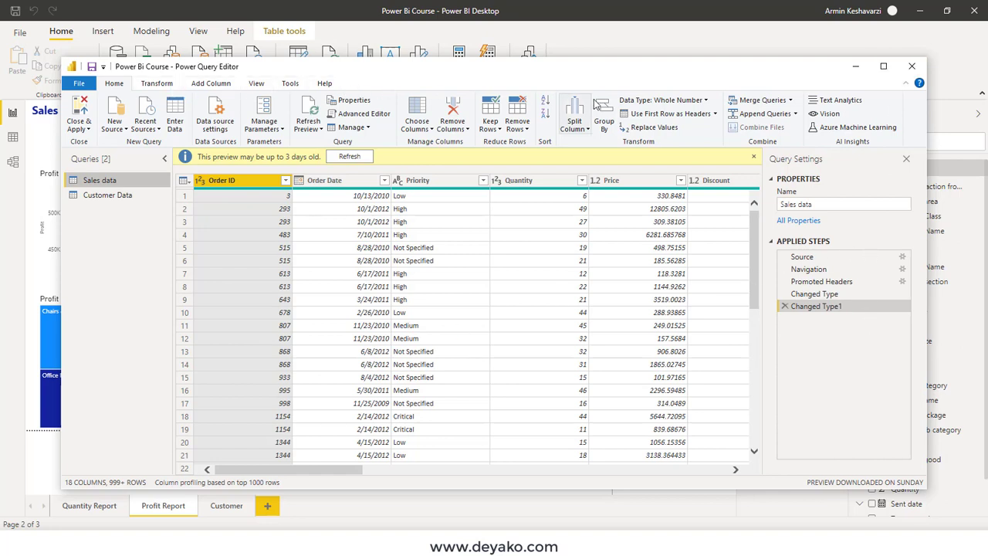
{"action": "left_click", "coordinate": [157, 84]}
{"action": "left_click", "coordinate": [210, 83]}
{"action": "left_click", "coordinate": [256, 83]}
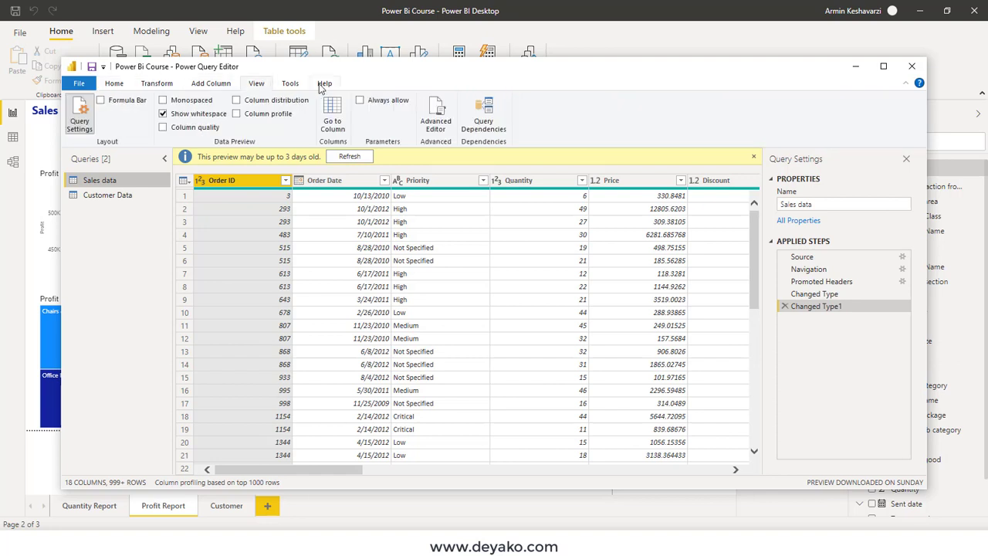
{"action": "left_click", "coordinate": [325, 83]}
{"action": "left_click", "coordinate": [291, 83]}
{"action": "left_click", "coordinate": [115, 84]}
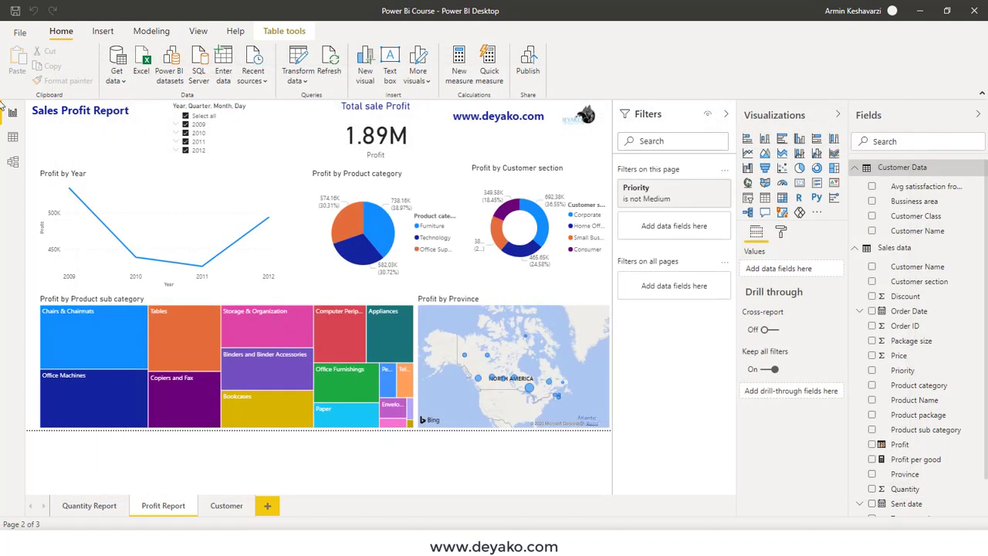
Connect to the Province Target.xlsx workbook through the Excel data source
{"action": "left_click", "coordinate": [141, 68]}
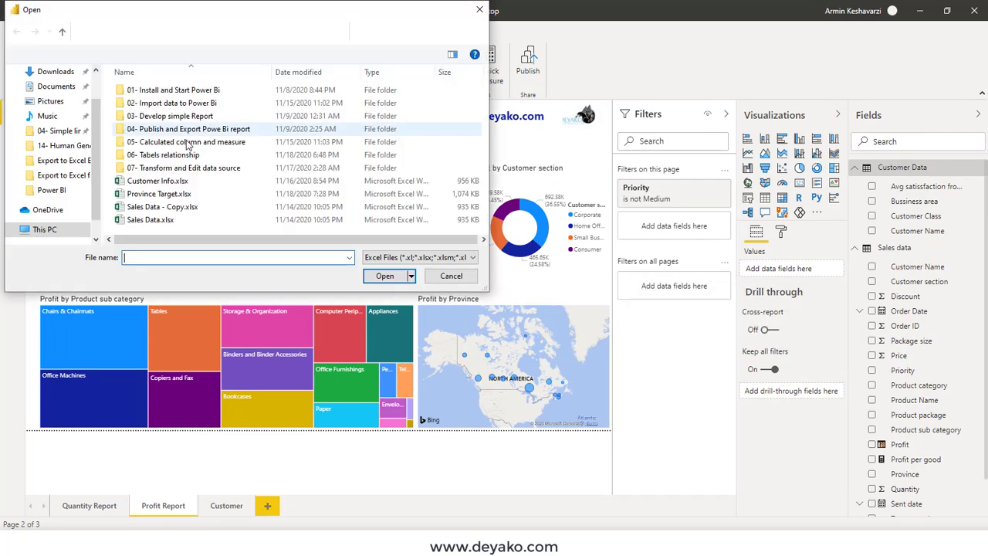
{"action": "left_click", "coordinate": [160, 194]}
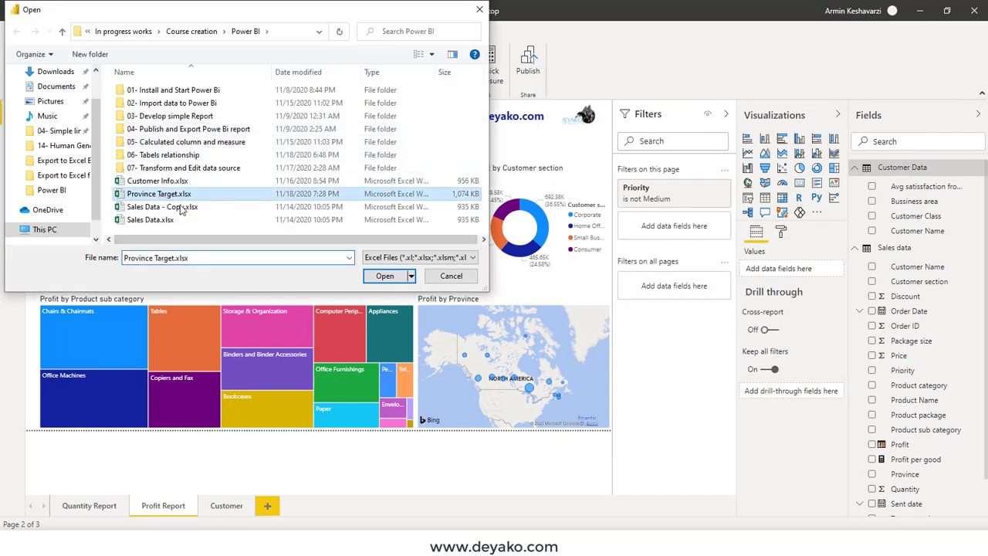
{"action": "left_click", "coordinate": [384, 275]}
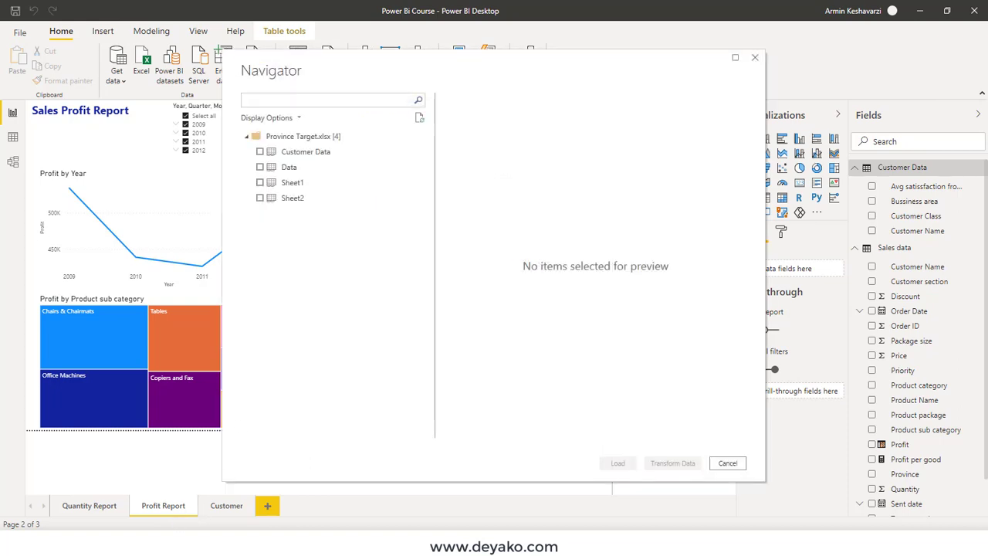
Open Province Target.xlsx in Excel from the course folder, then return to Navigator
{"action": "key", "text": "alt+Tab"}
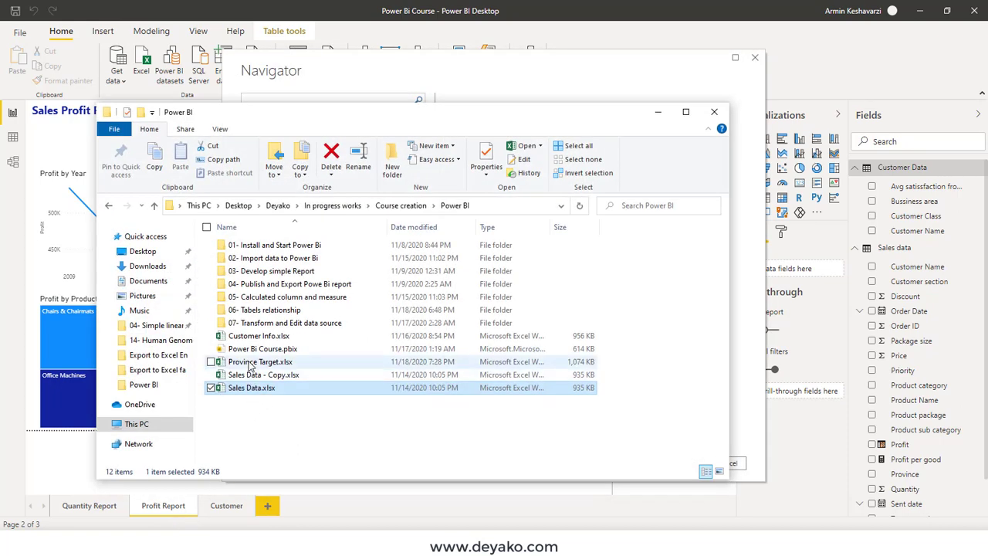
{"action": "double_click", "coordinate": [248, 363]}
{"action": "left_click", "coordinate": [658, 112]}
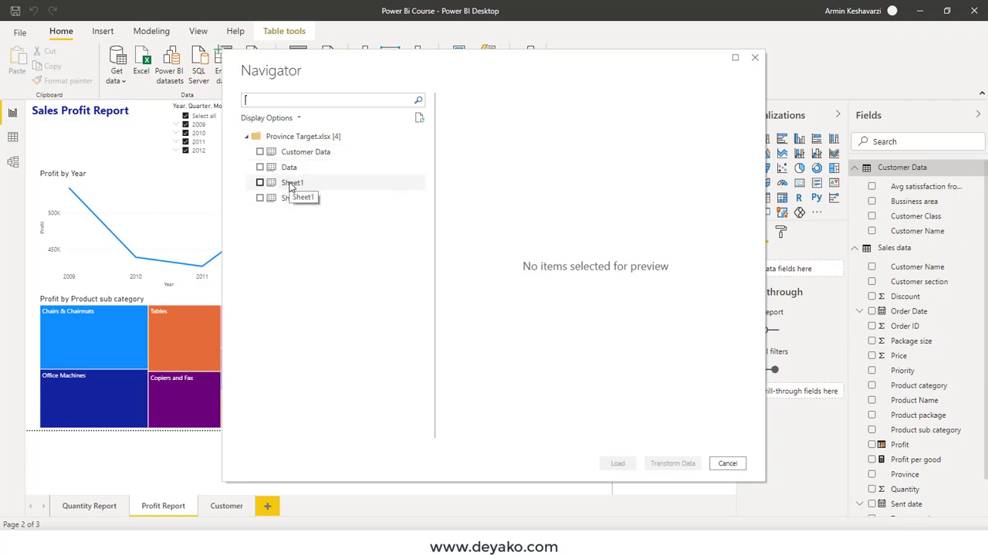
Preview Sheet1 and Sheet2 in Navigator and mark Sheet2 for import
{"action": "left_click", "coordinate": [291, 185]}
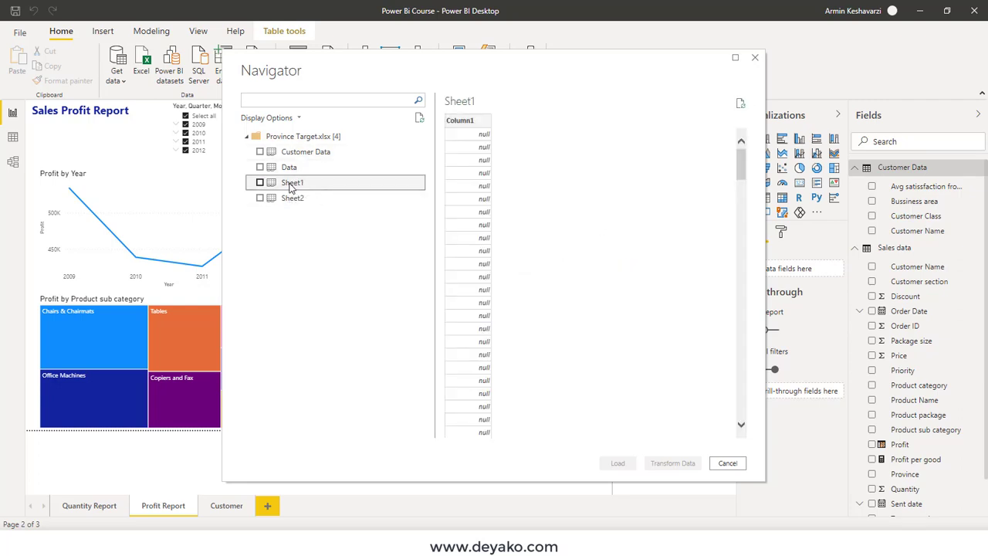
{"action": "left_click", "coordinate": [292, 199]}
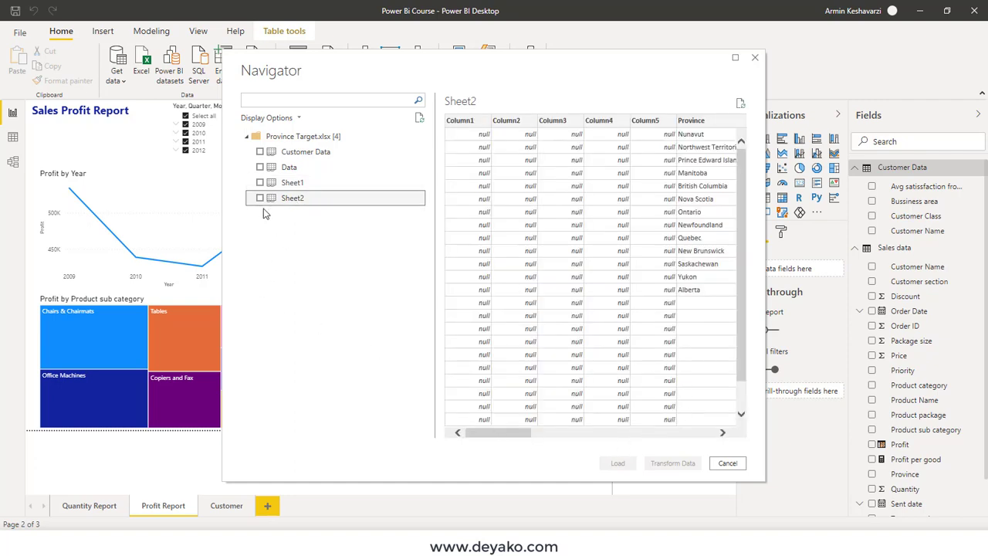
{"action": "left_click", "coordinate": [260, 197]}
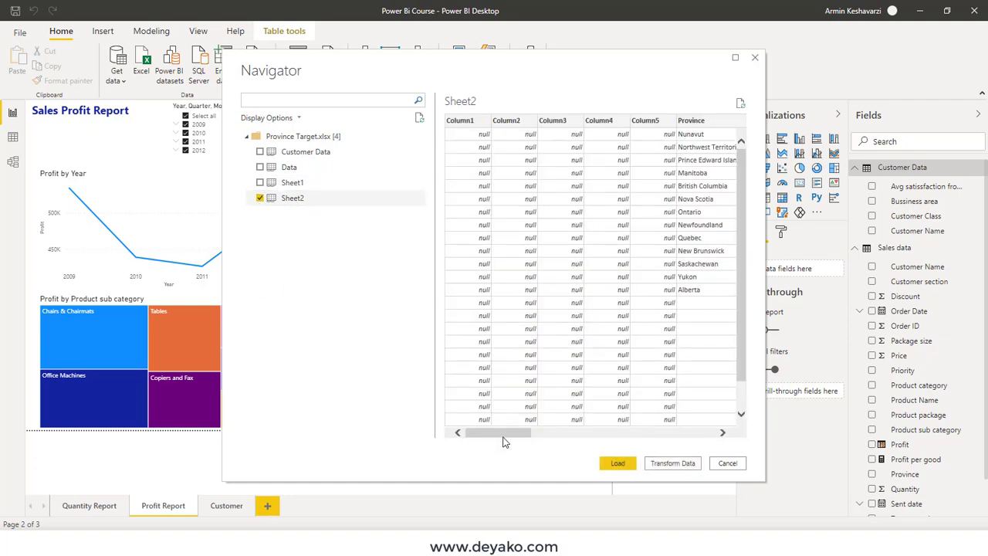
{"action": "mouse_move", "coordinate": [495, 437]}
{"action": "left_mouse_down"}
{"action": "mouse_move", "coordinate": [555, 437]}
{"action": "mouse_move", "coordinate": [494, 437]}
{"action": "left_mouse_up"}
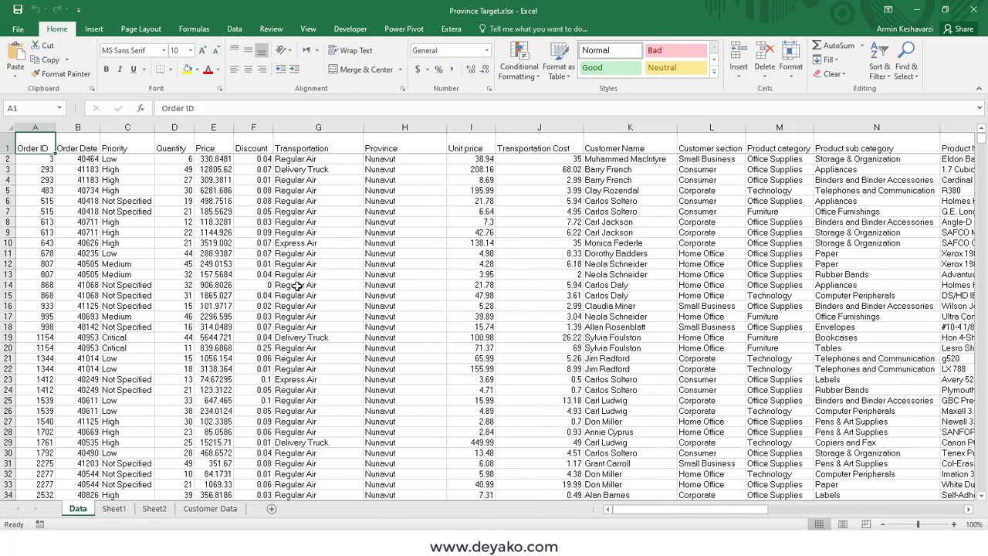
On Sheet2, format the province data F7:H20 as a table with headers
{"action": "left_click", "coordinate": [154, 508]}
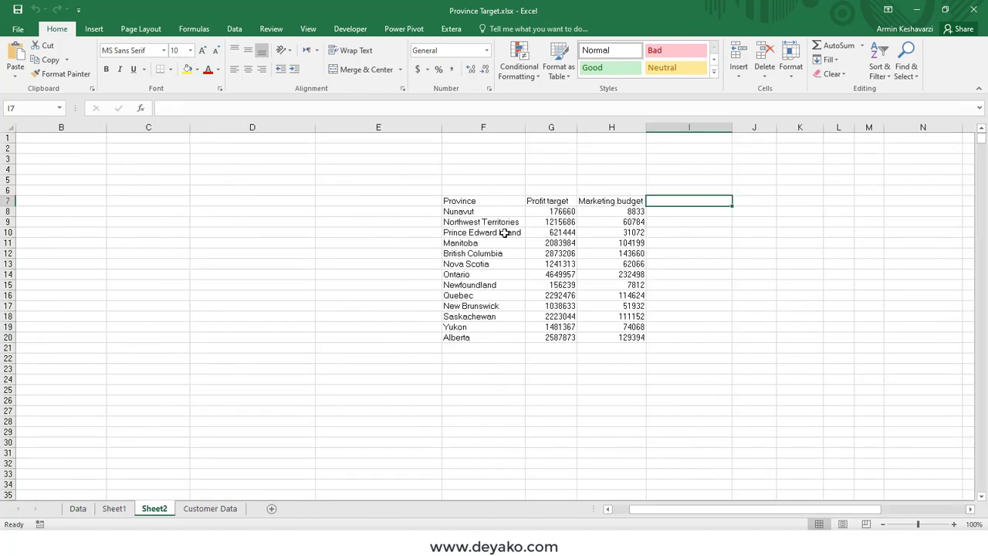
{"action": "left_click_drag", "start_coordinate": [479, 200], "coordinate": [621, 334]}
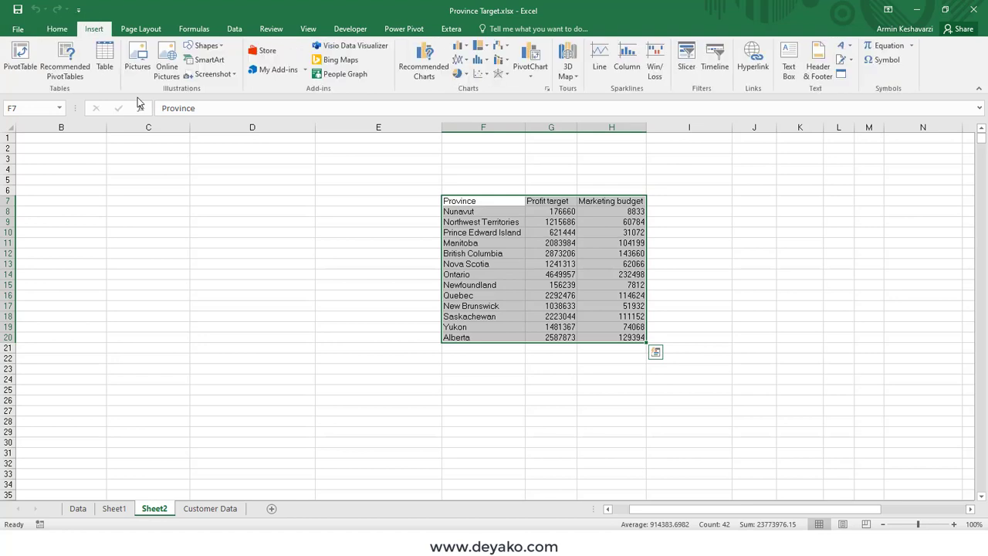
{"action": "left_click", "coordinate": [106, 54]}
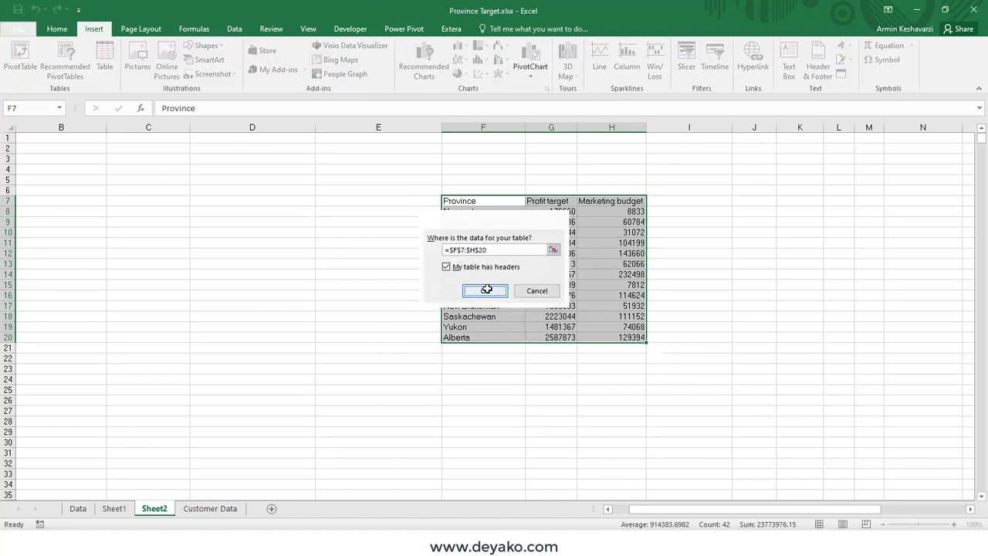
{"action": "left_click", "coordinate": [486, 290]}
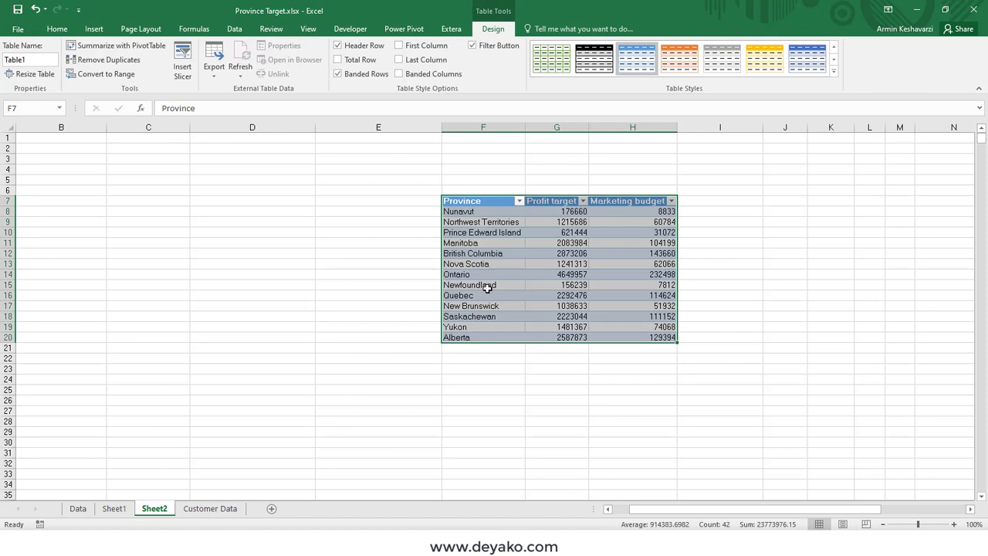
Undo the table formatting and review the Profit target values in G8:G20
{"action": "key", "text": "ctrl+z"}
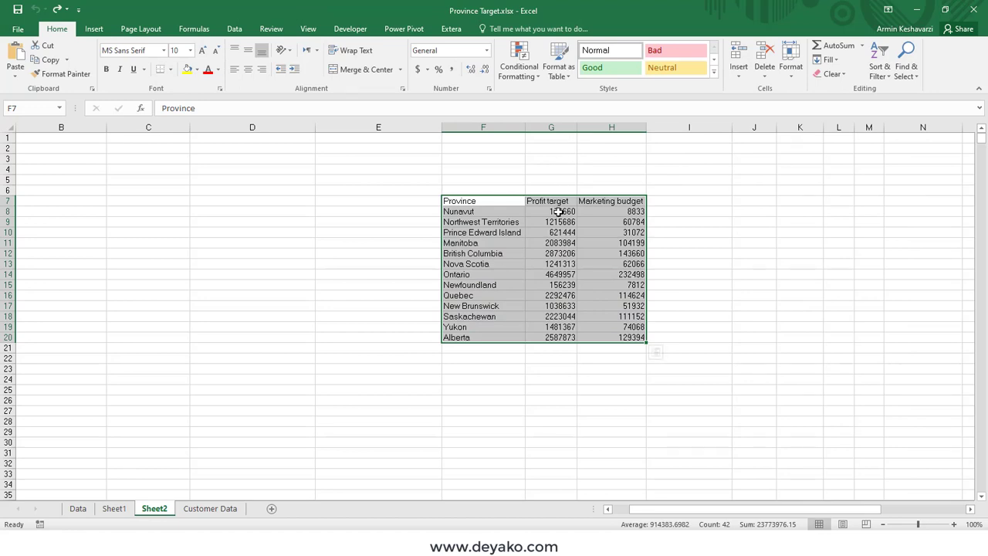
{"action": "left_click_drag", "start_coordinate": [558, 212], "coordinate": [555, 338]}
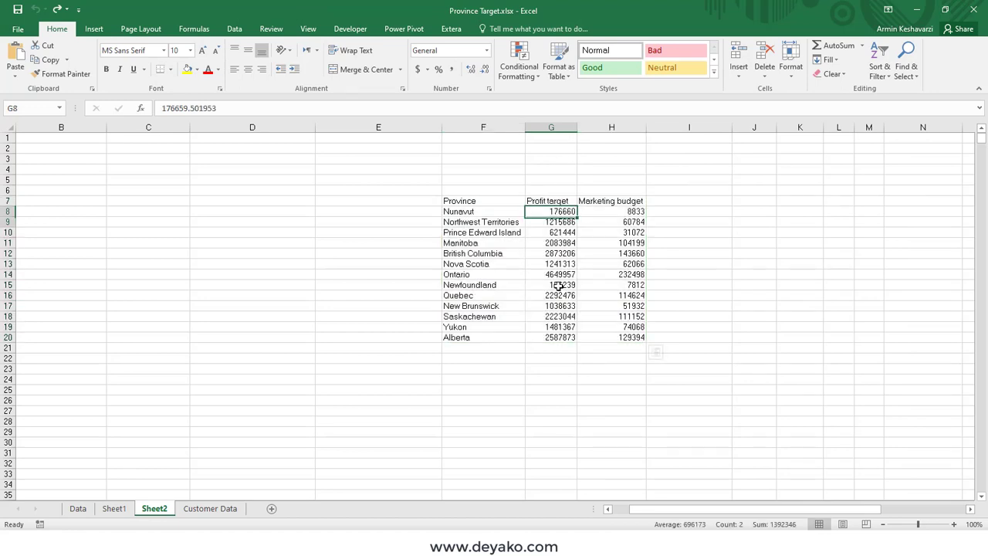
{"action": "left_click", "coordinate": [550, 391]}
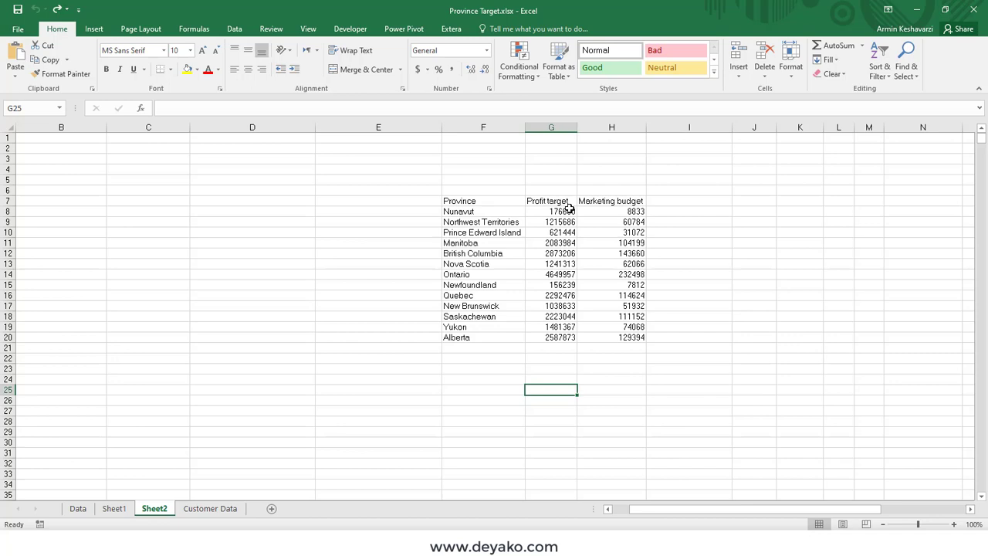
Close the Excel workbook without saving and load Sheet2 from Navigator
{"action": "left_click", "coordinate": [974, 10]}
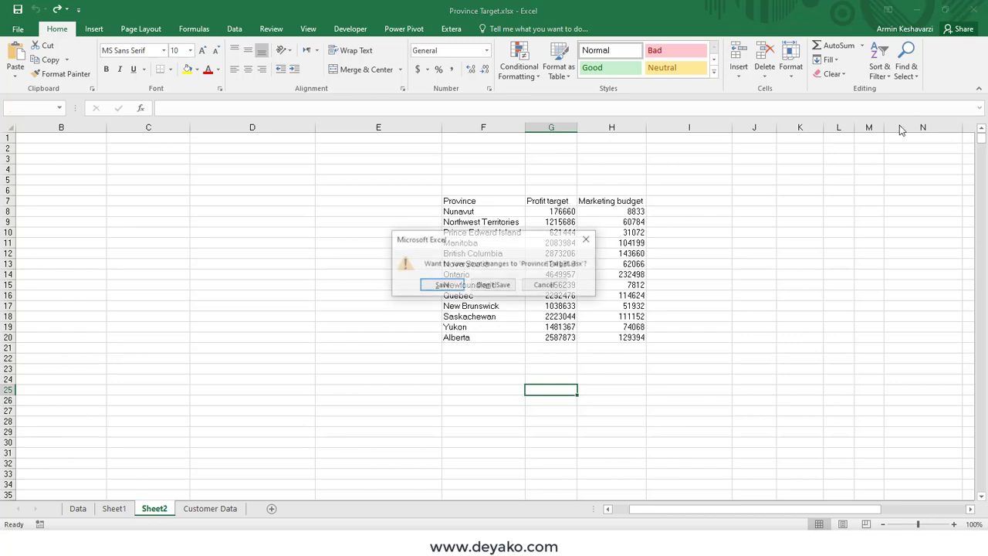
{"action": "left_click", "coordinate": [489, 287]}
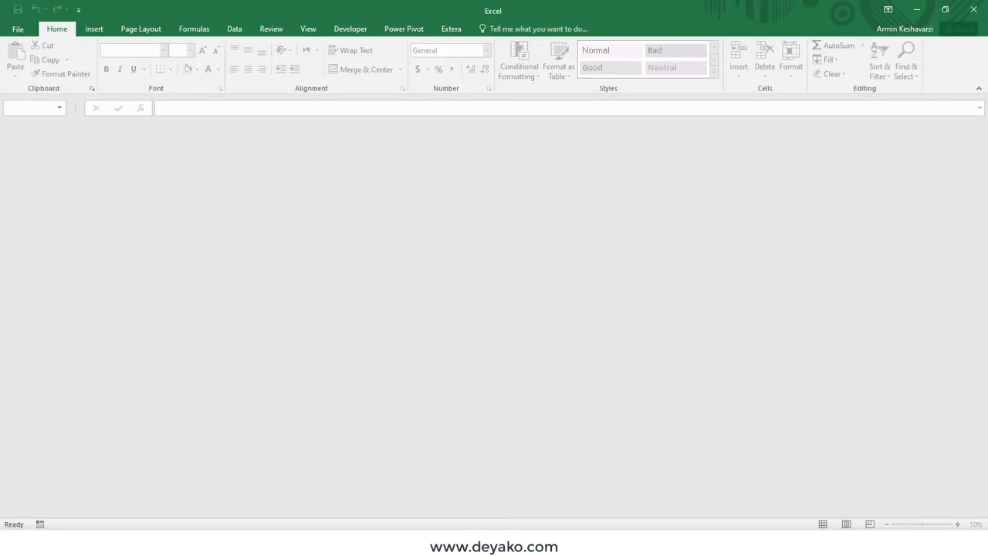
{"action": "mouse_move", "coordinate": [468, 544]}
{"action": "left_click", "coordinate": [467, 486]}
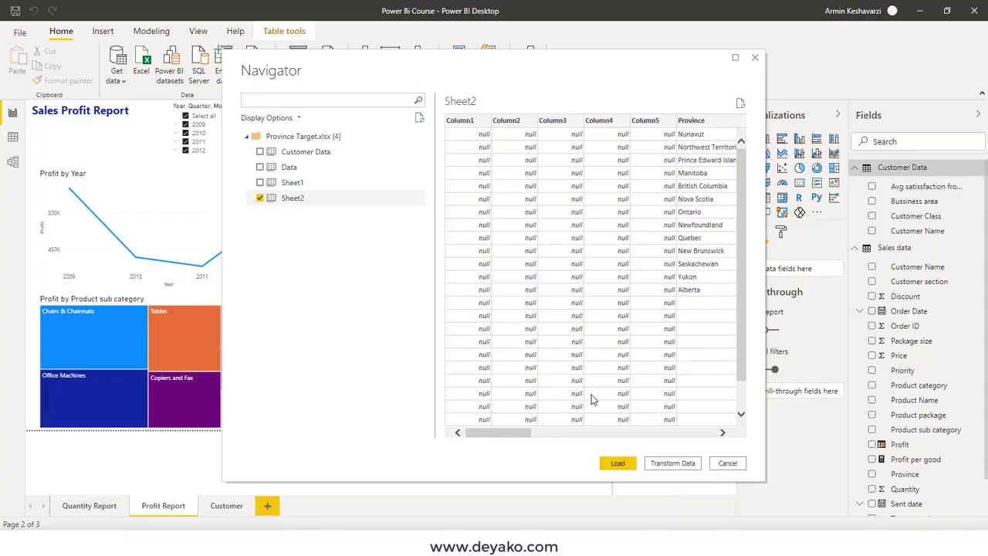
{"action": "mouse_move", "coordinate": [525, 432]}
{"action": "left_mouse_down"}
{"action": "mouse_move", "coordinate": [595, 439]}
{"action": "mouse_move", "coordinate": [483, 447]}
{"action": "left_mouse_up"}
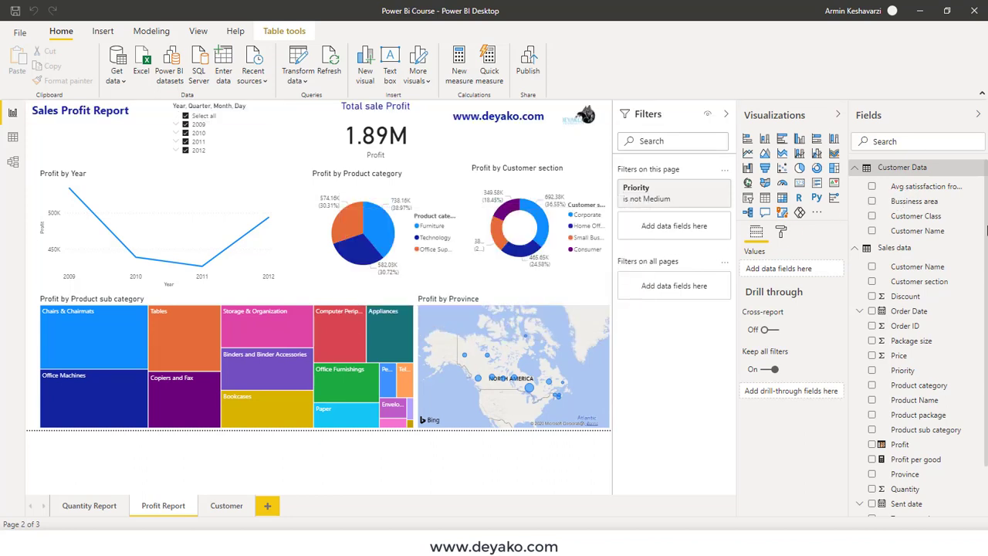
Collapse Sales data and Customer Data, and expand Sheet2 to show its fields
{"action": "scroll", "coordinate": [959, 263], "scroll_direction": "down", "scroll_amount": 2}
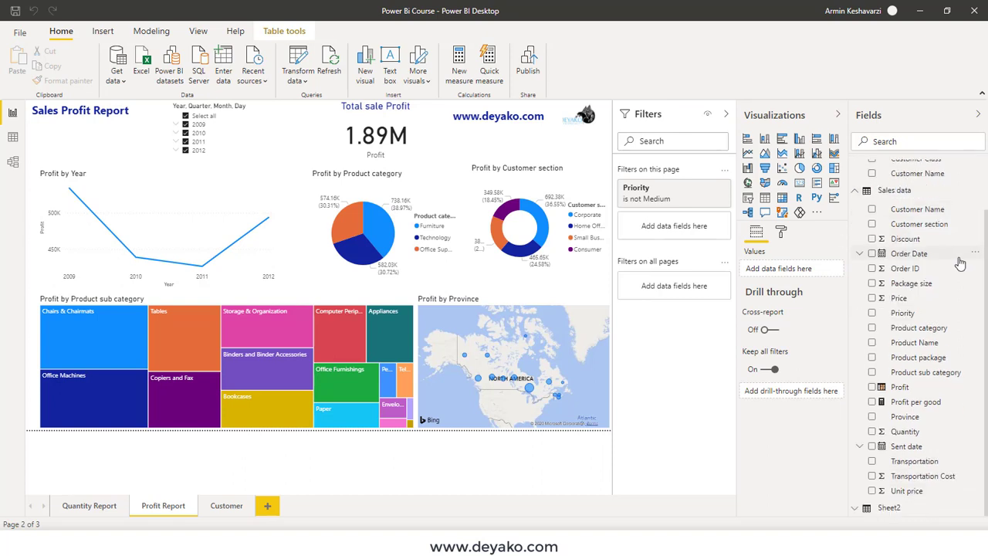
{"action": "left_click", "coordinate": [855, 509]}
{"action": "scroll", "coordinate": [923, 475], "scroll_direction": "up", "scroll_amount": 2}
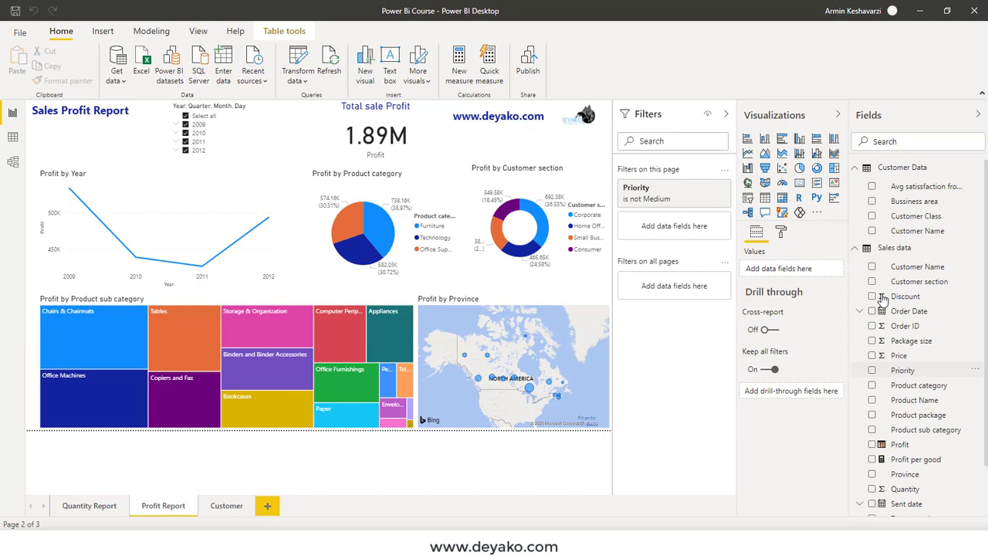
{"action": "left_click", "coordinate": [855, 249]}
{"action": "left_click", "coordinate": [854, 167]}
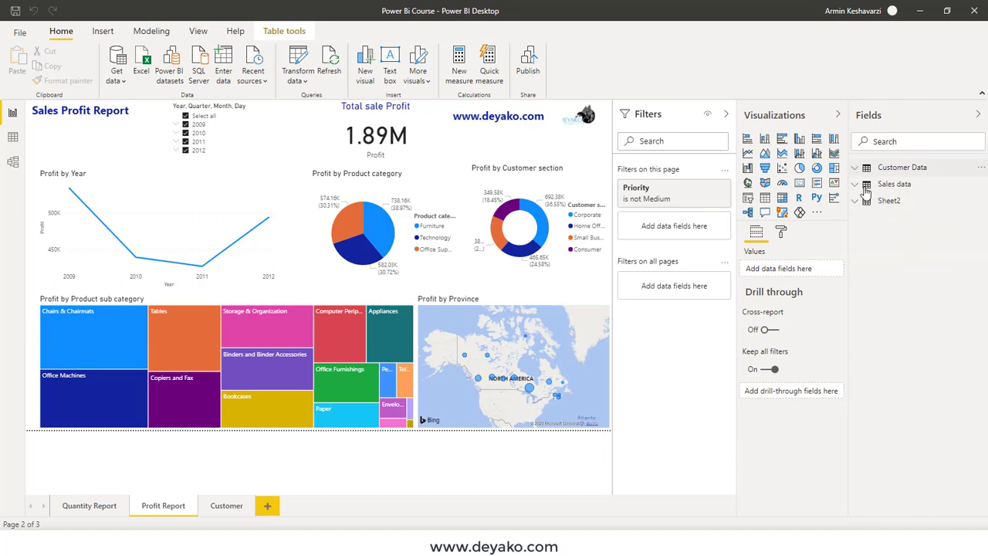
{"action": "left_click", "coordinate": [856, 202]}
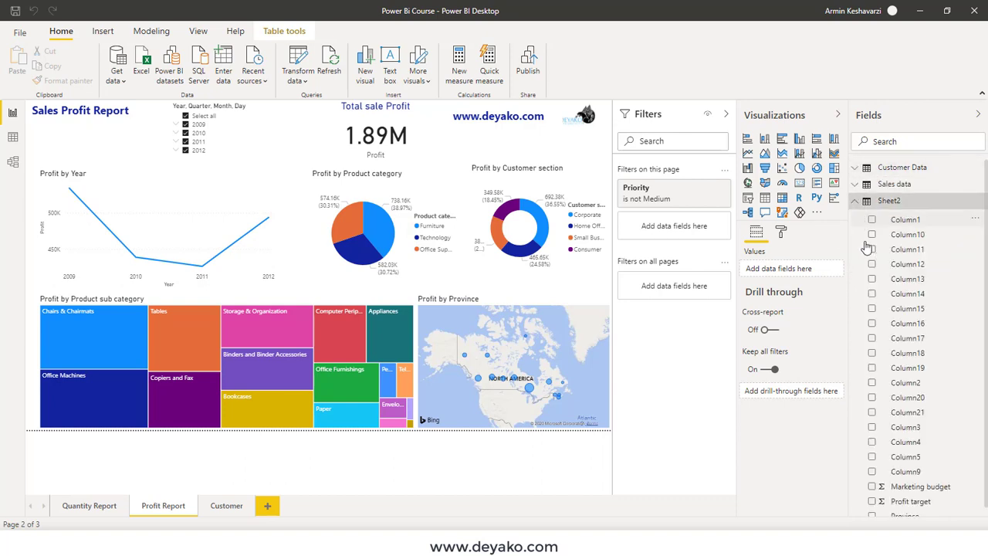
{"action": "scroll", "coordinate": [889, 369], "scroll_direction": "down", "scroll_amount": 1}
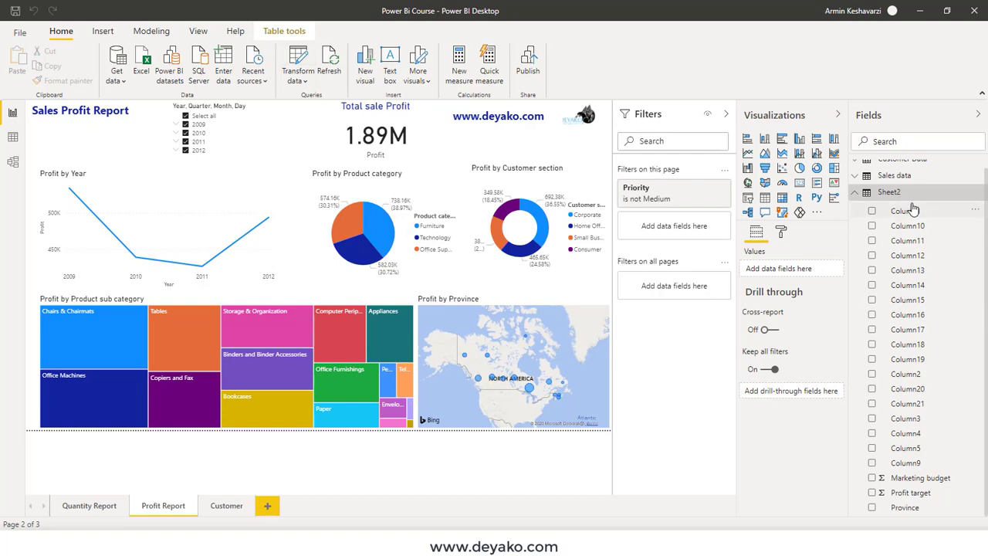
Open Power Query Editor and rename the Sheet2 query to 'Province target'
{"action": "left_click", "coordinate": [298, 58]}
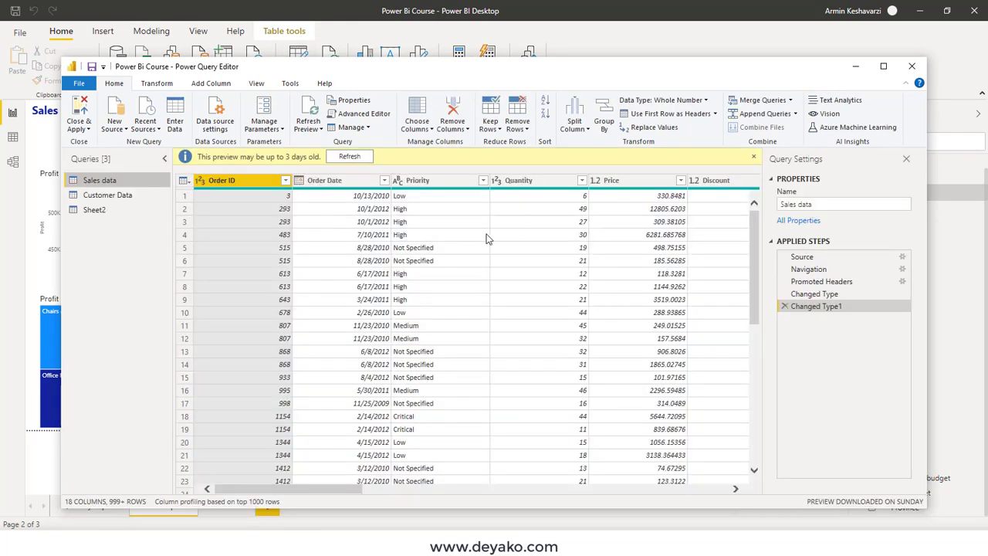
{"action": "left_click", "coordinate": [94, 211]}
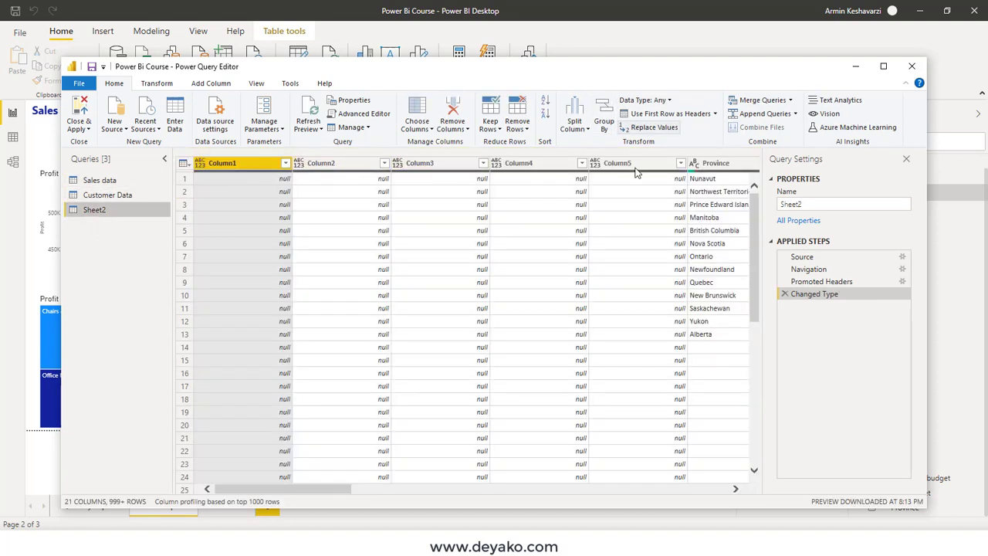
{"action": "double_click", "coordinate": [795, 204]}
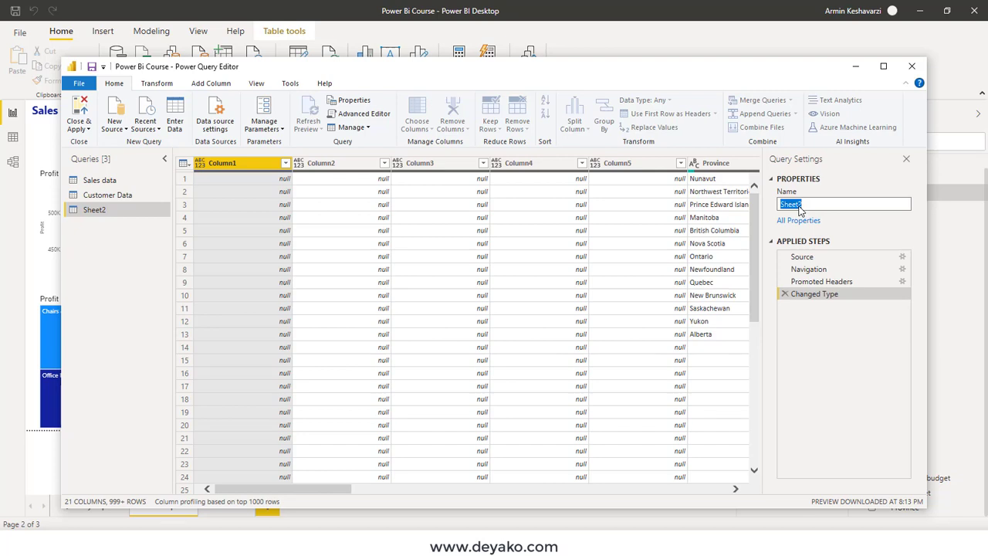
{"action": "type", "text": "P"}
{"action": "type", "text": "rovince"}
{"action": "type", "text": " target"}
{"action": "mouse_move", "coordinate": [321, 488]}
{"action": "left_mouse_down"}
{"action": "mouse_move", "coordinate": [729, 480]}
{"action": "mouse_move", "coordinate": [354, 488]}
{"action": "left_mouse_up"}
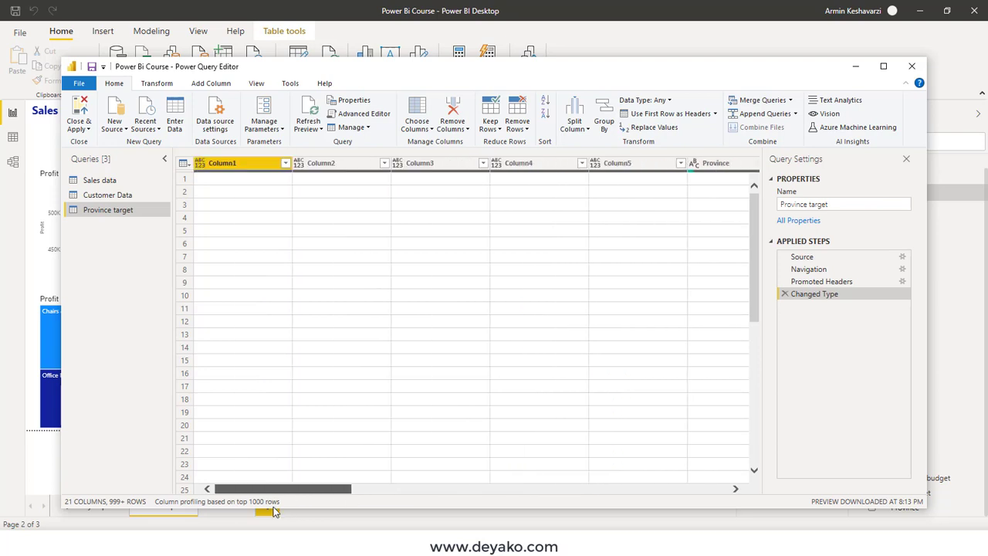
Remove Column1, then keep only the Province, Profit target and Marketing budget columns
{"action": "left_click", "coordinate": [463, 103]}
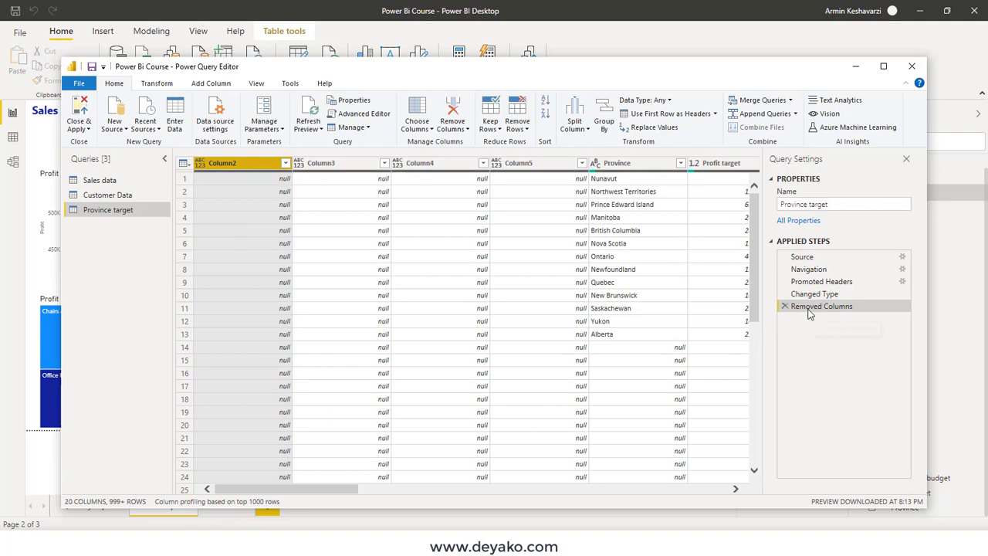
{"action": "left_click", "coordinate": [417, 126]}
{"action": "left_click", "coordinate": [435, 144]}
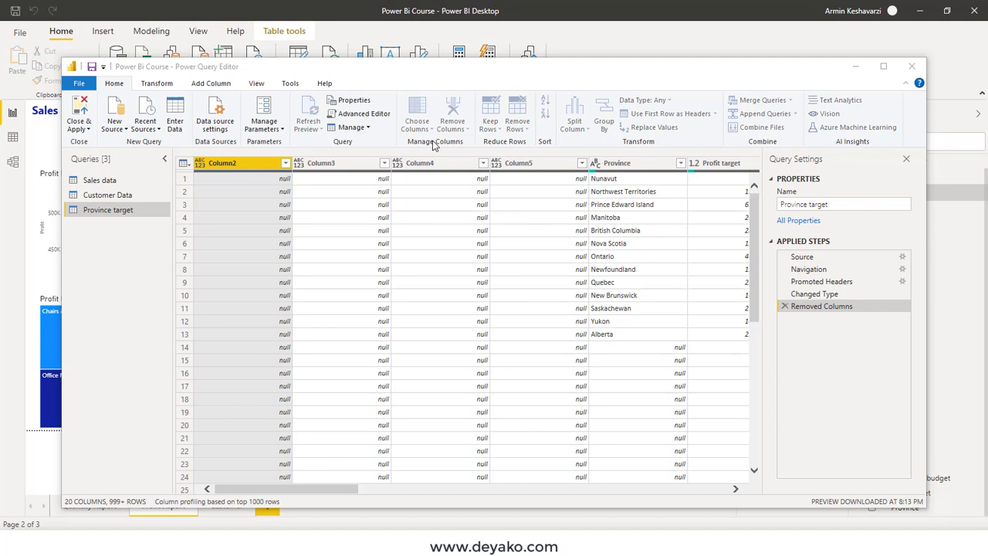
{"action": "left_click", "coordinate": [415, 154]}
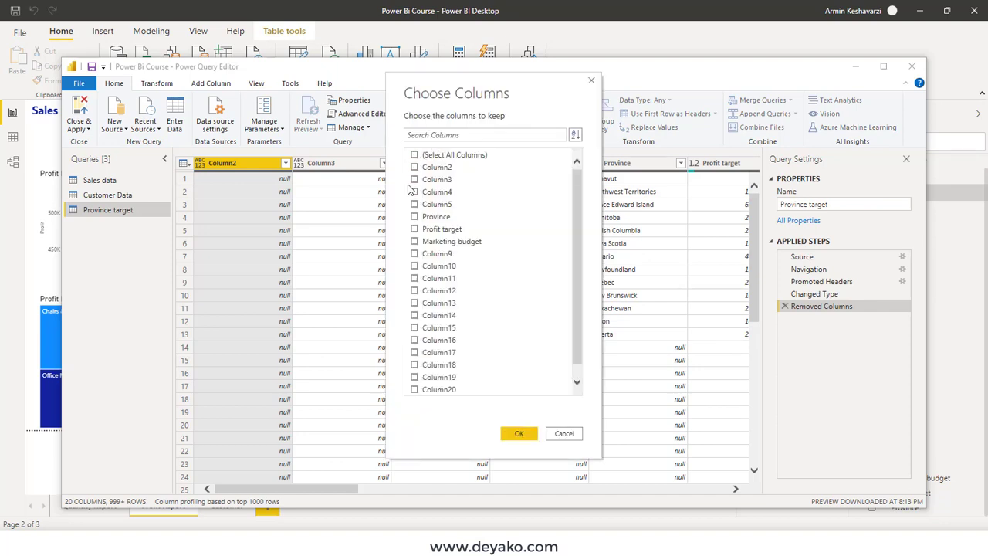
{"action": "left_click", "coordinate": [414, 216]}
{"action": "left_click", "coordinate": [414, 228]}
{"action": "left_click", "coordinate": [414, 241]}
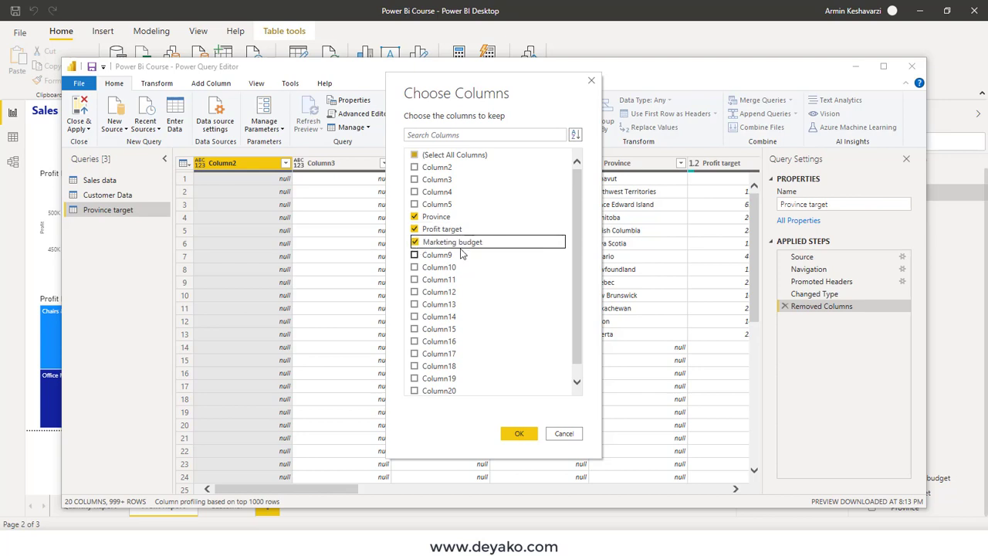
{"action": "left_click", "coordinate": [519, 433]}
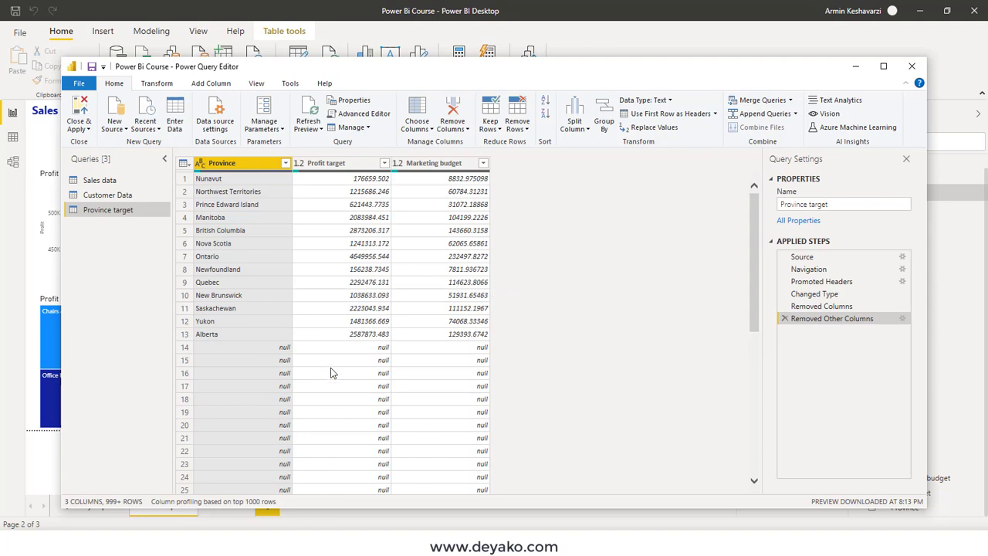
Remove blank rows so the query keeps just the 13 province rows
{"action": "scroll", "coordinate": [331, 374], "scroll_direction": "down", "scroll_amount": 6}
{"action": "scroll", "coordinate": [330, 374], "scroll_direction": "down", "scroll_amount": 5}
{"action": "scroll", "coordinate": [330, 374], "scroll_direction": "down", "scroll_amount": 6}
{"action": "scroll", "coordinate": [330, 375], "scroll_direction": "up", "scroll_amount": 9}
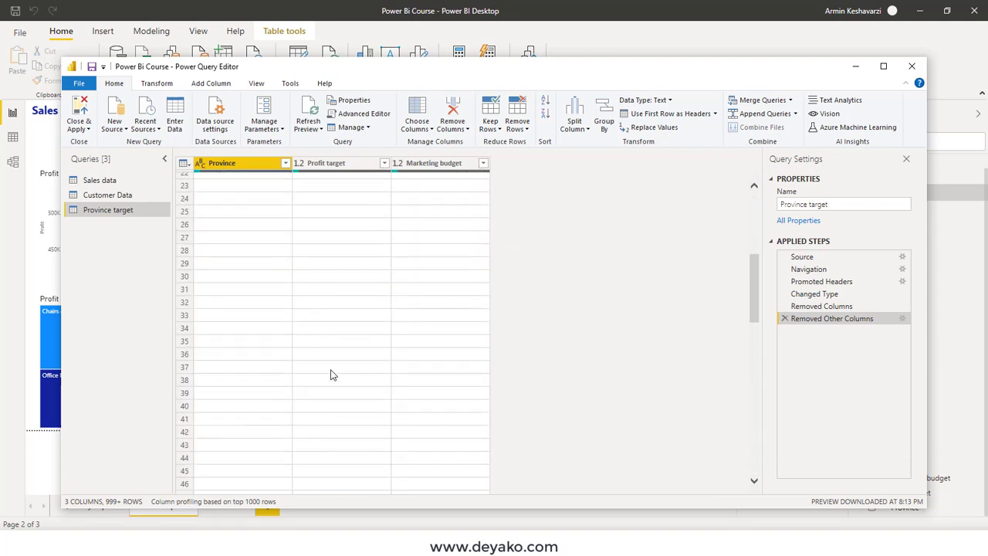
{"action": "scroll", "coordinate": [330, 375], "scroll_direction": "up", "scroll_amount": 8}
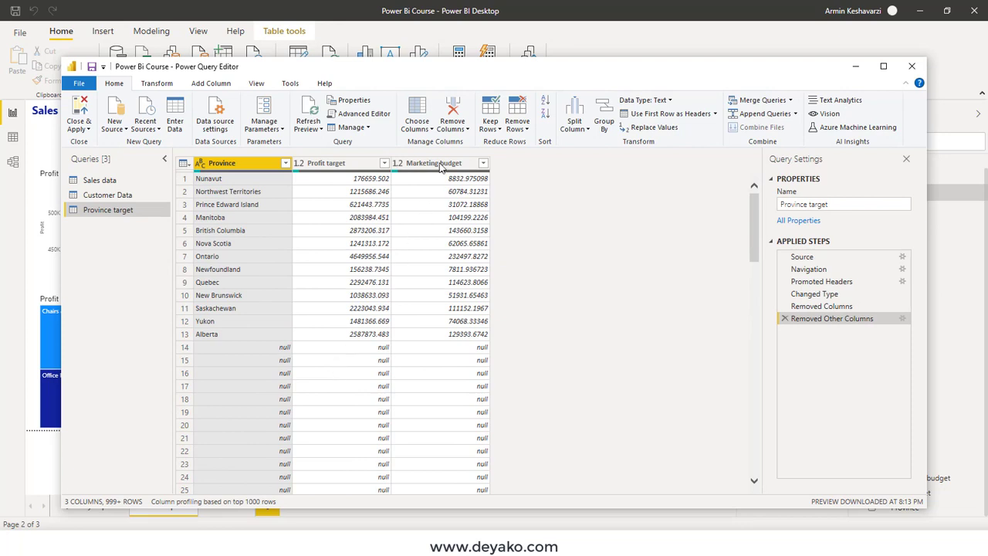
{"action": "left_click", "coordinate": [527, 131]}
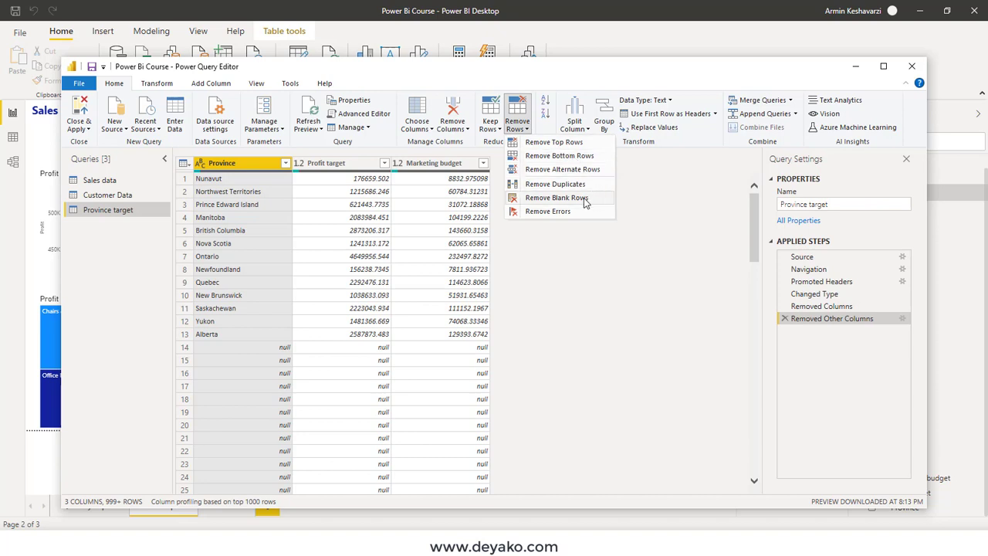
{"action": "left_click", "coordinate": [556, 198]}
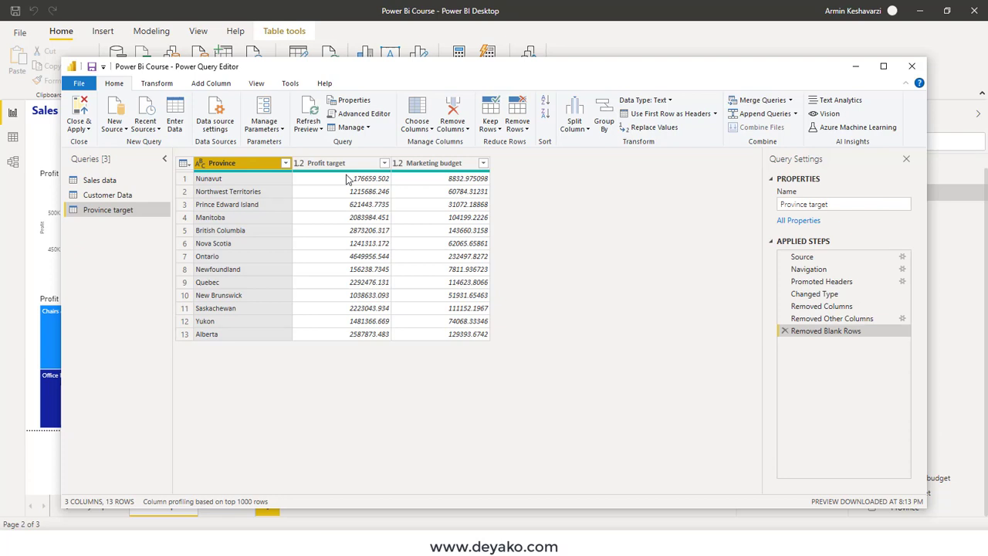
{"action": "left_click", "coordinate": [517, 125]}
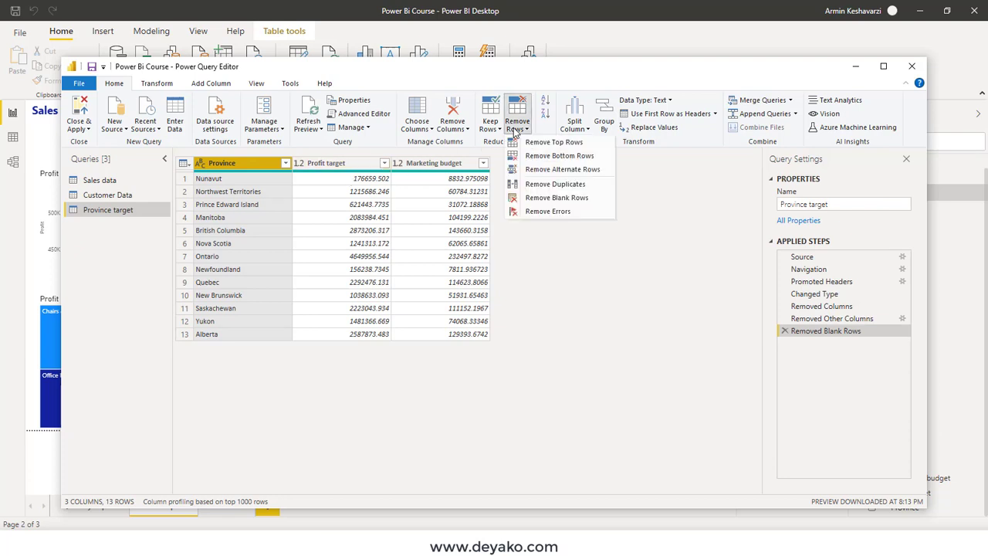
{"action": "left_click", "coordinate": [574, 146]}
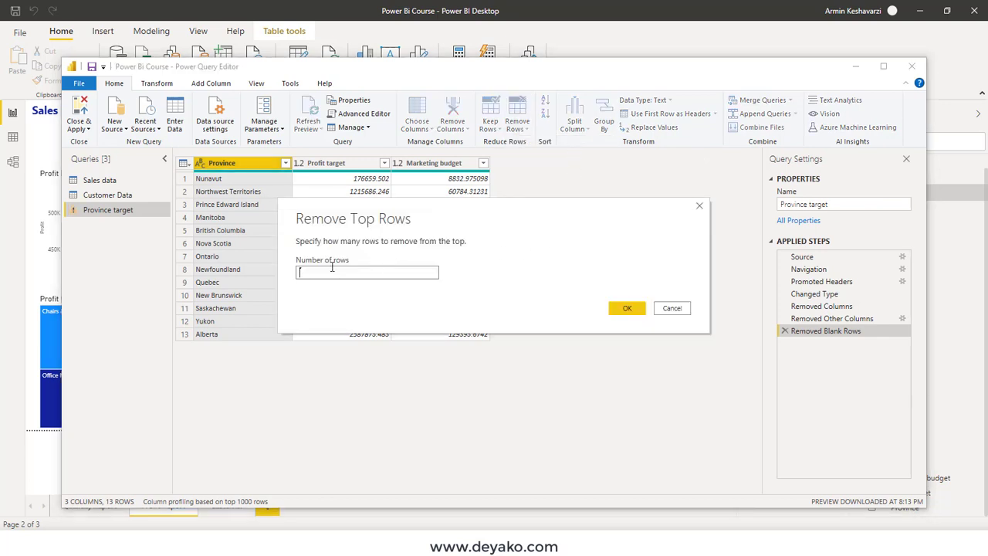
{"action": "type", "text": "4"}
{"action": "left_click", "coordinate": [679, 309]}
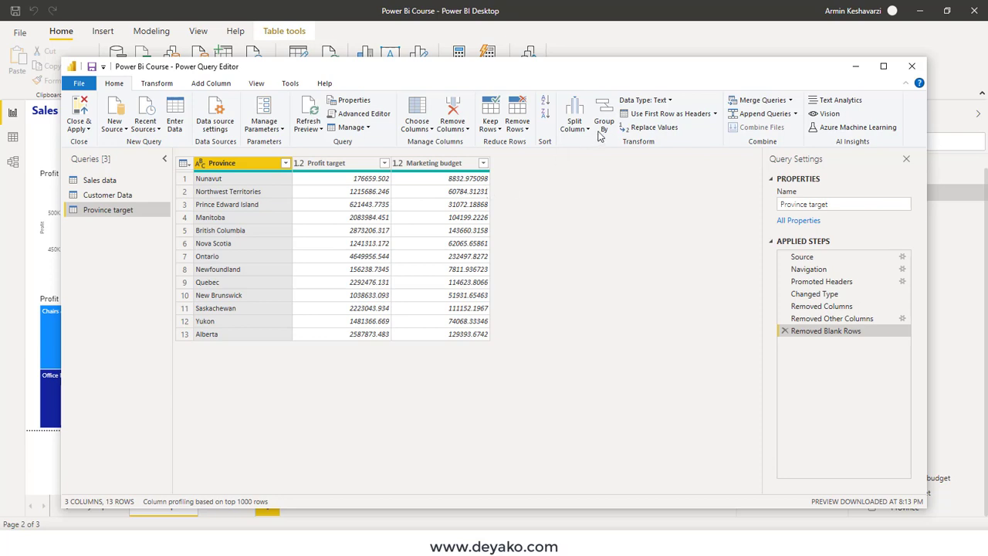
{"action": "left_click", "coordinate": [714, 114]}
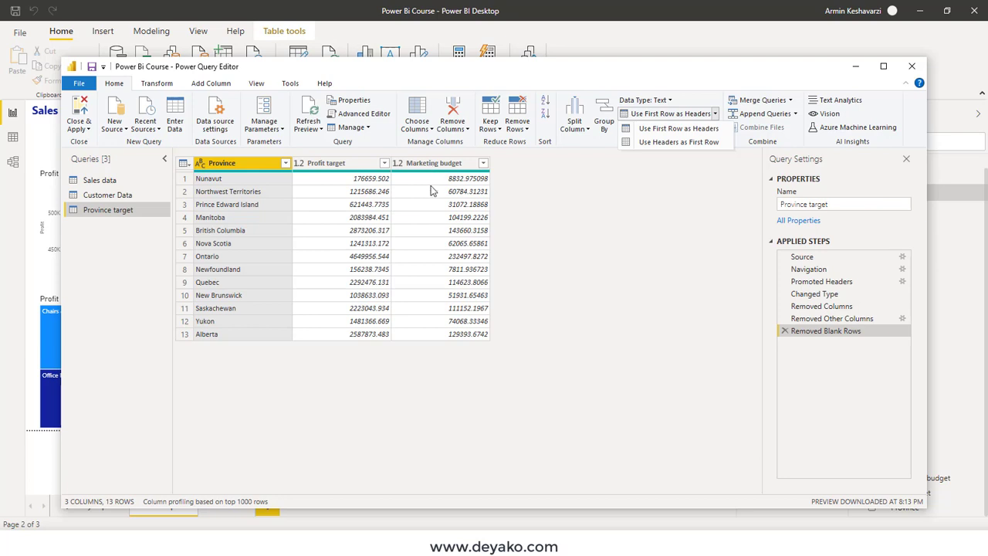
Dismiss the header-promotion options and preview the Nunavut and Northwest Territories cell values
{"action": "left_click", "coordinate": [432, 191]}
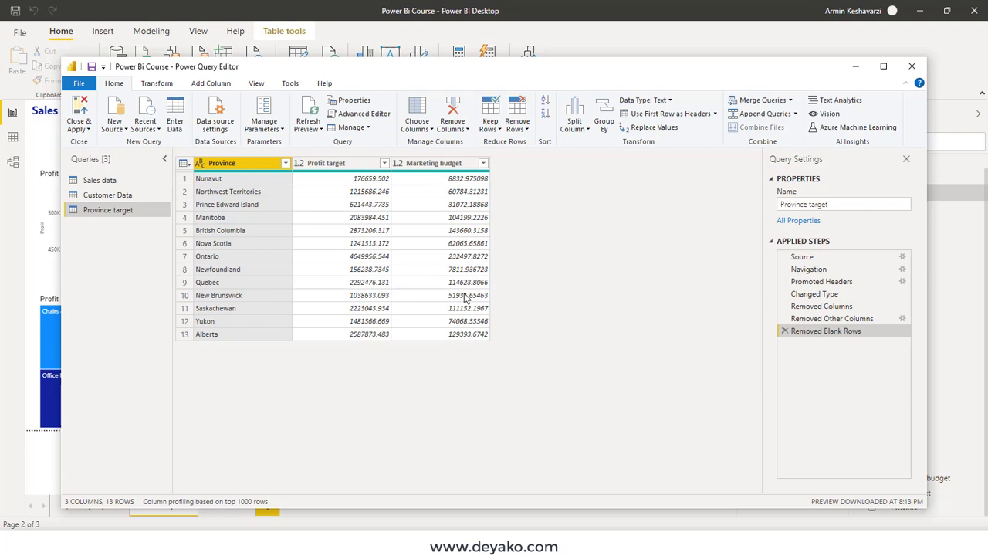
{"action": "left_click", "coordinate": [360, 183]}
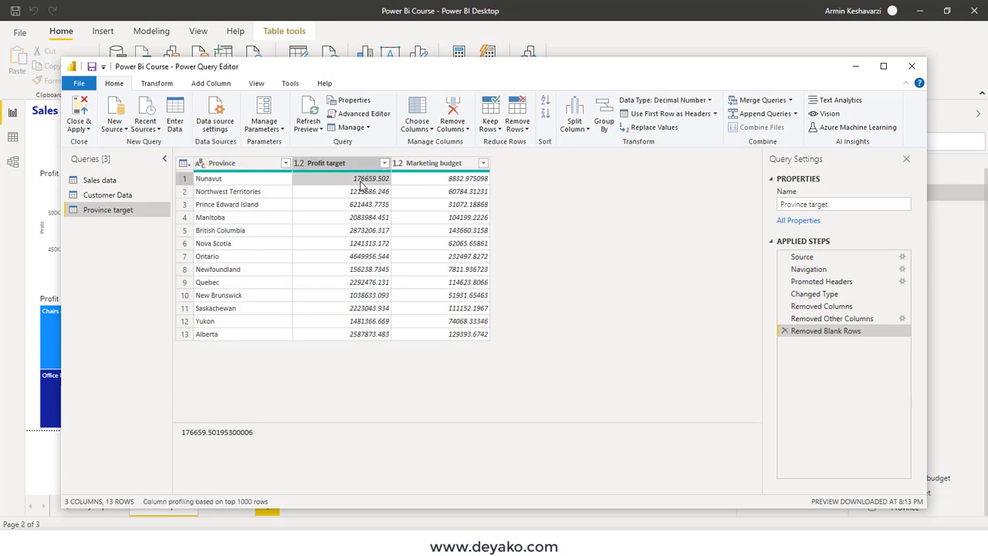
{"action": "left_click", "coordinate": [245, 179]}
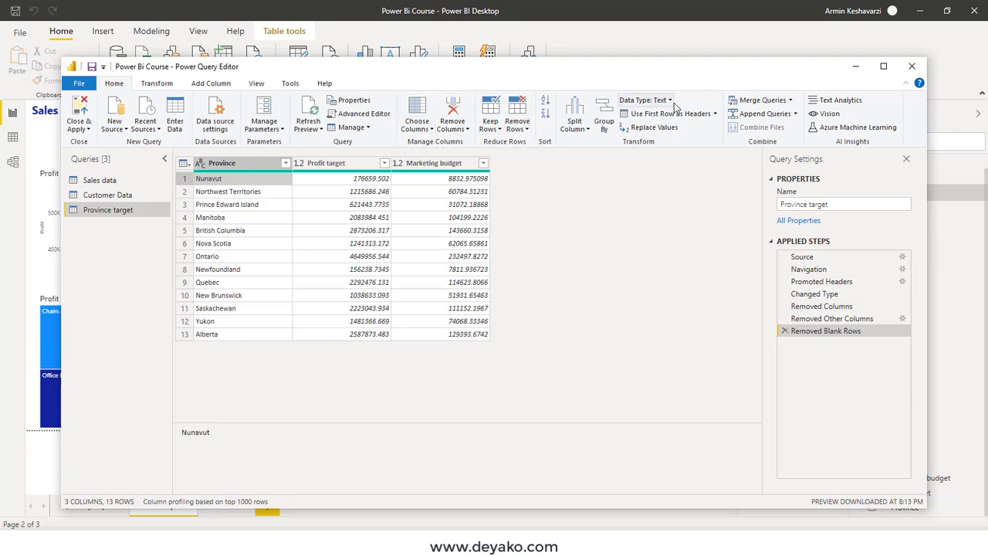
{"action": "left_click", "coordinate": [247, 191]}
Change Profit target and Marketing budget to Whole Number, checking a rounded value like 8833
{"action": "left_click", "coordinate": [337, 163]}
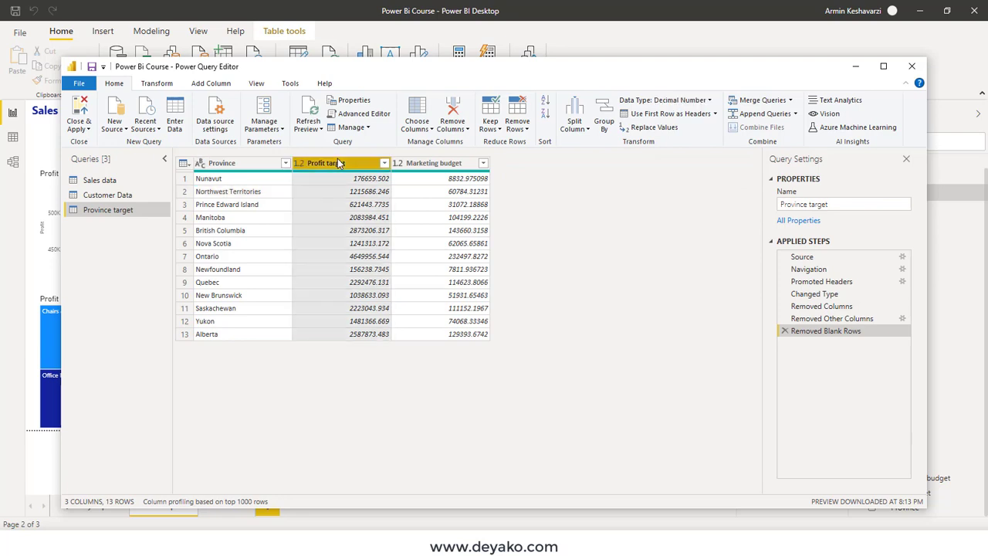
{"action": "left_click", "coordinate": [710, 101]}
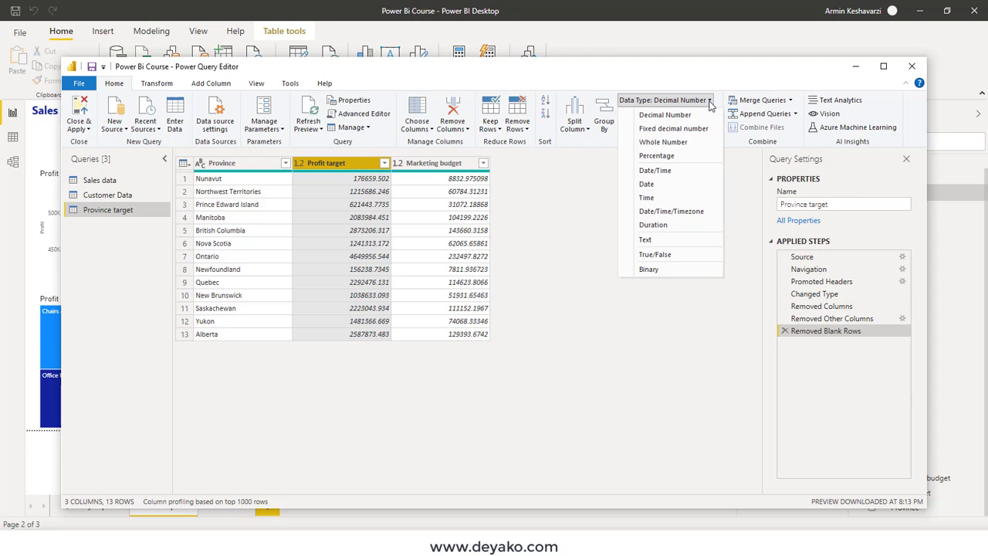
{"action": "left_click", "coordinate": [680, 147]}
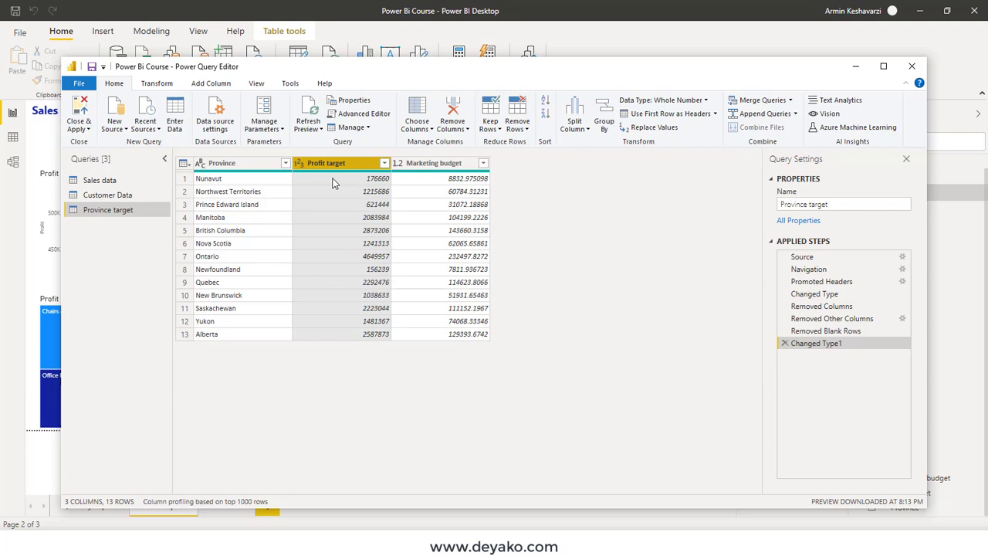
{"action": "left_click", "coordinate": [436, 163]}
{"action": "left_click", "coordinate": [701, 101]}
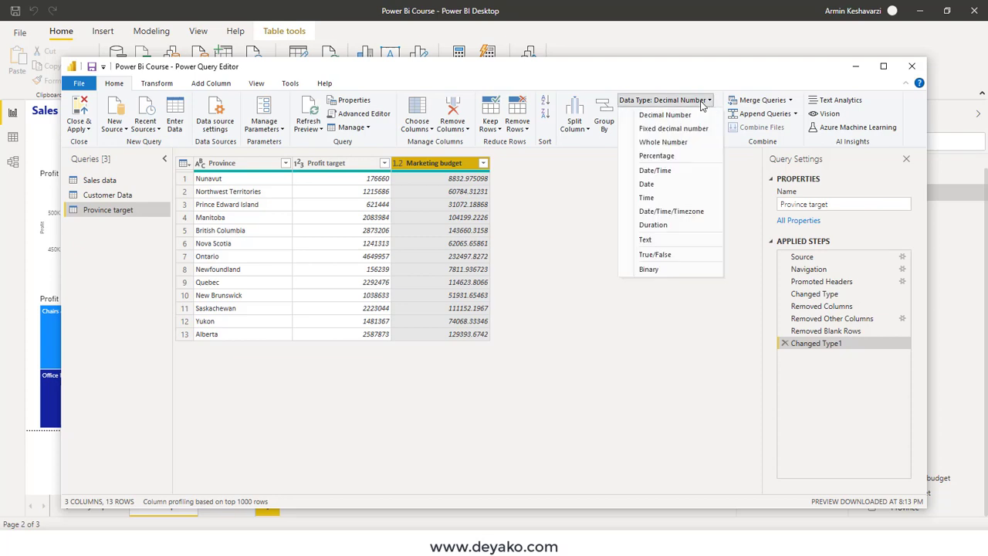
{"action": "left_click", "coordinate": [694, 147]}
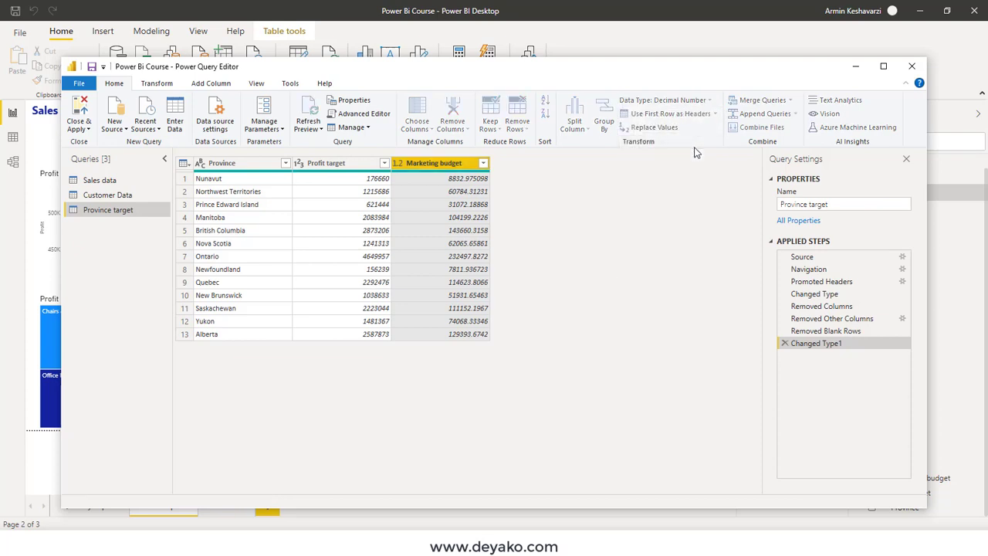
{"action": "left_click", "coordinate": [337, 205]}
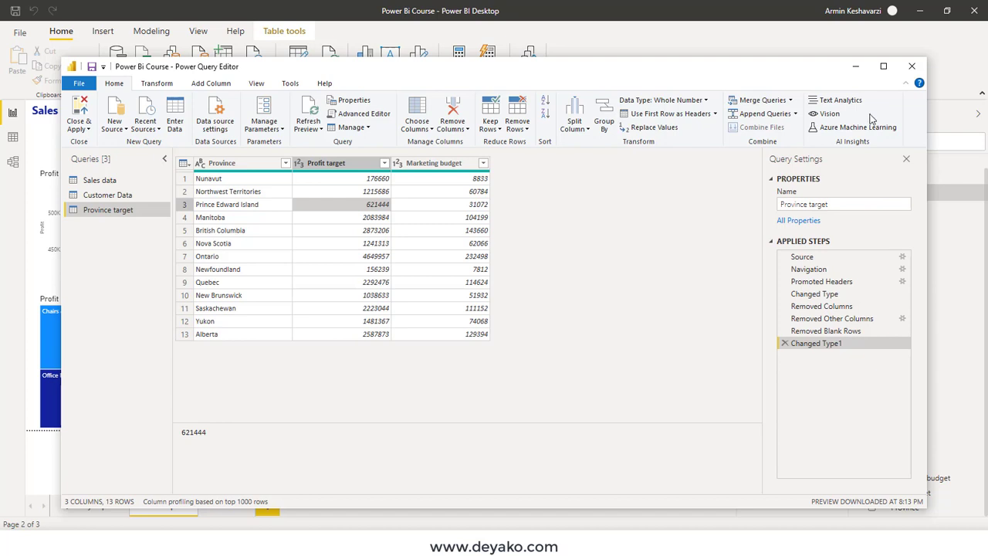
Reverse the table rows, then sort the rows A to Z by Province
{"action": "left_click", "coordinate": [156, 84]}
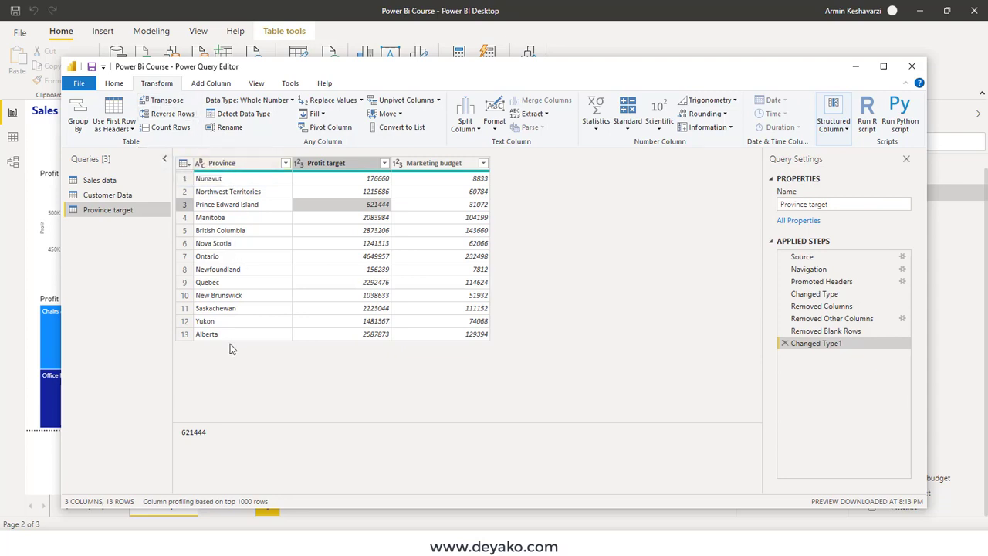
{"action": "left_click", "coordinate": [167, 115]}
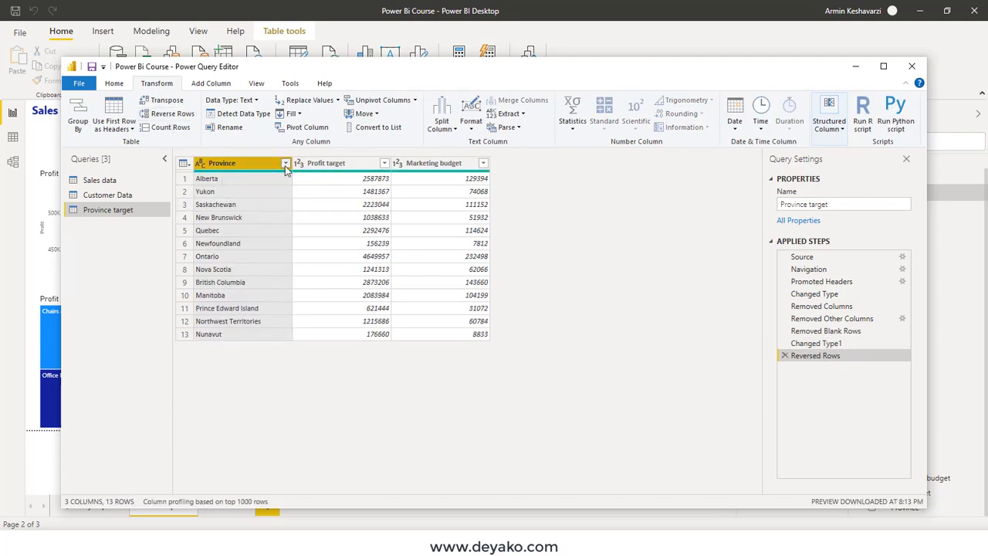
{"action": "left_click", "coordinate": [284, 164]}
{"action": "left_click", "coordinate": [124, 179]}
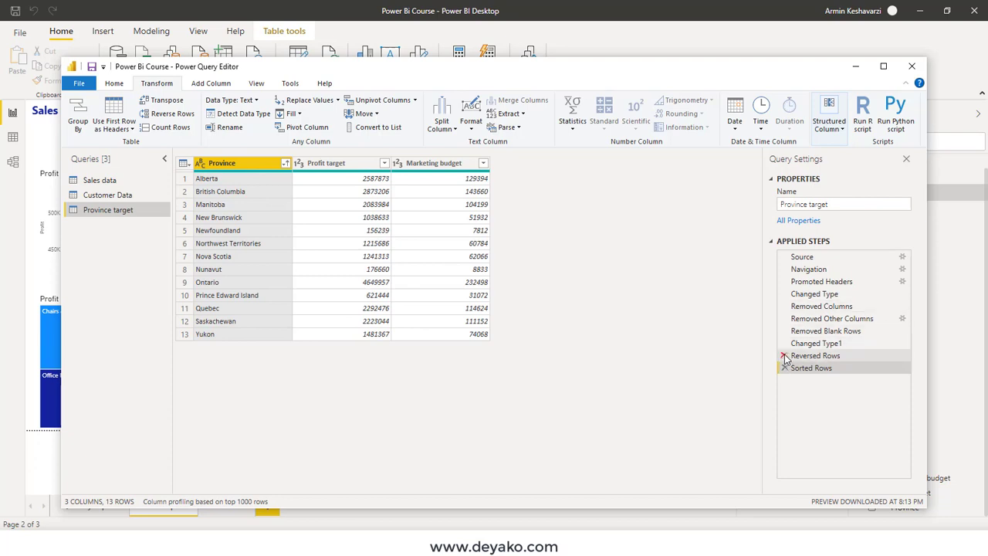
Delete the Reversed Rows applied step and view the query at Sorted Rows
{"action": "left_click", "coordinate": [784, 359]}
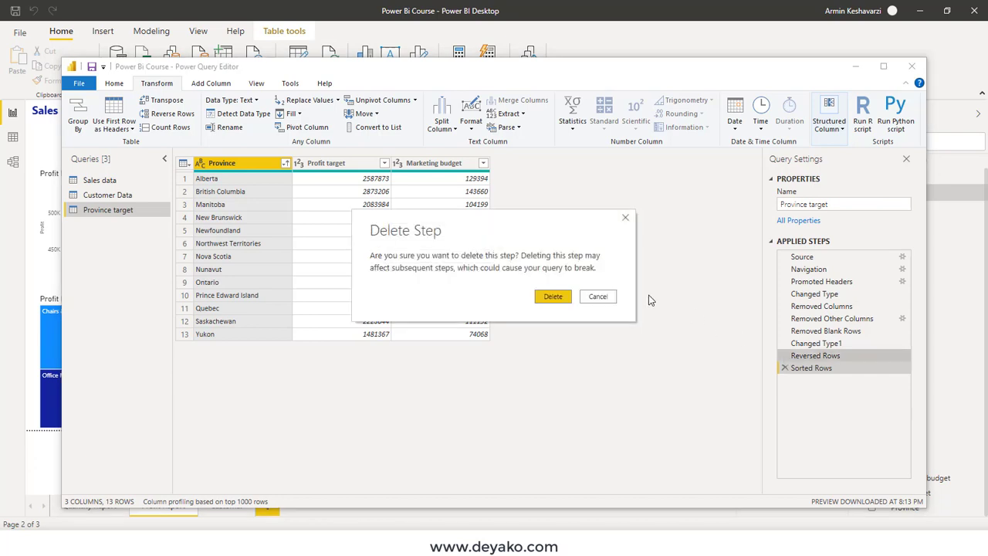
{"action": "left_click", "coordinate": [553, 297]}
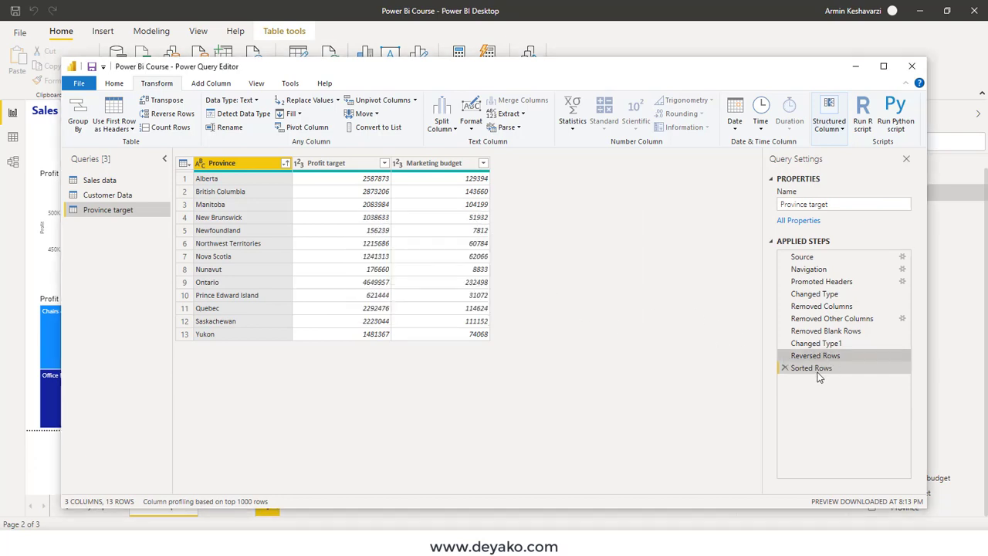
{"action": "left_click", "coordinate": [455, 191]}
{"action": "left_click", "coordinate": [659, 130]}
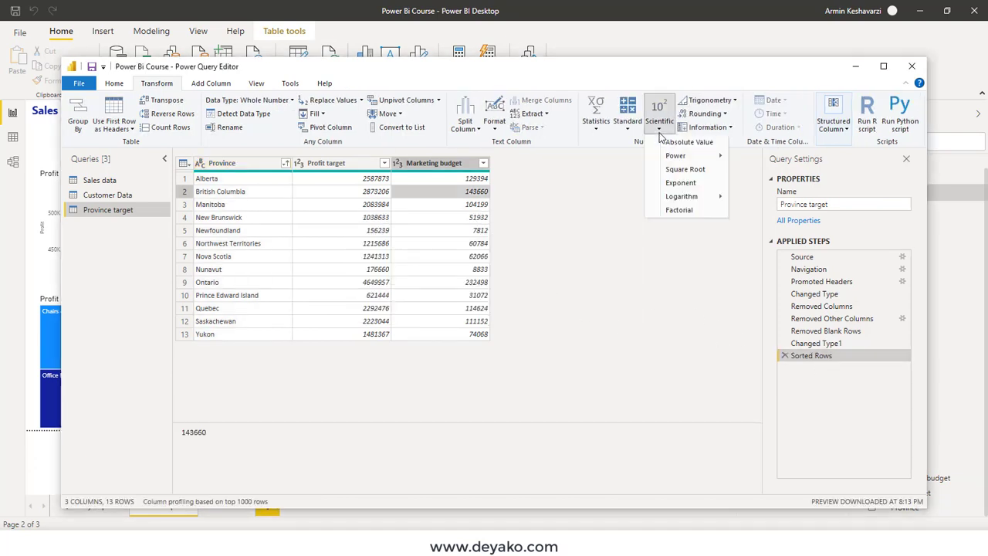
{"action": "mouse_move", "coordinate": [665, 155]}
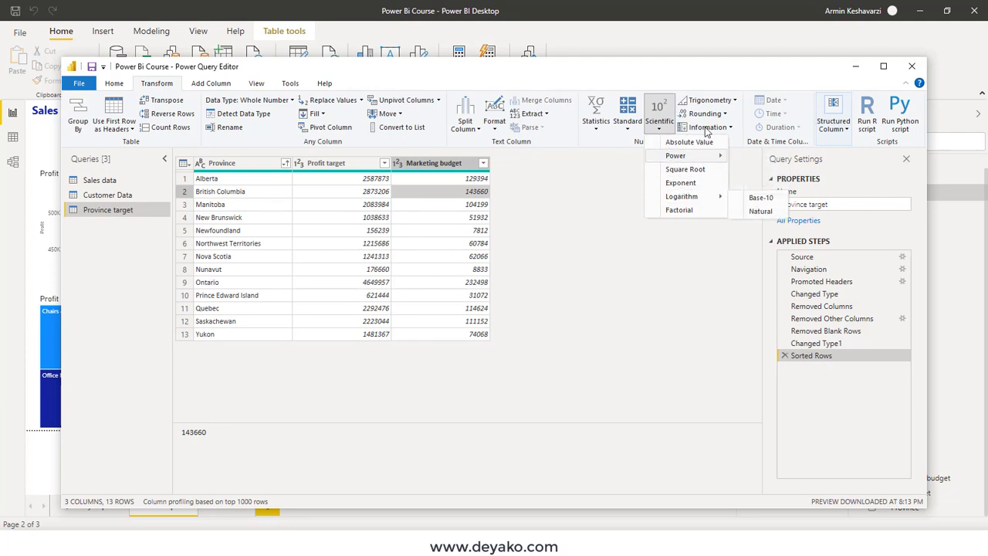
{"action": "left_click", "coordinate": [716, 72]}
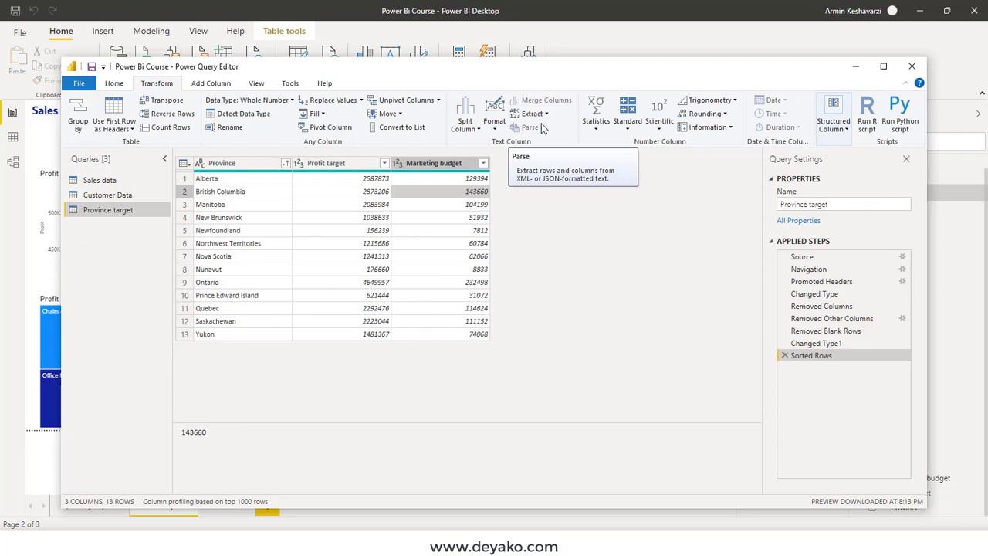
{"action": "left_click", "coordinate": [219, 87]}
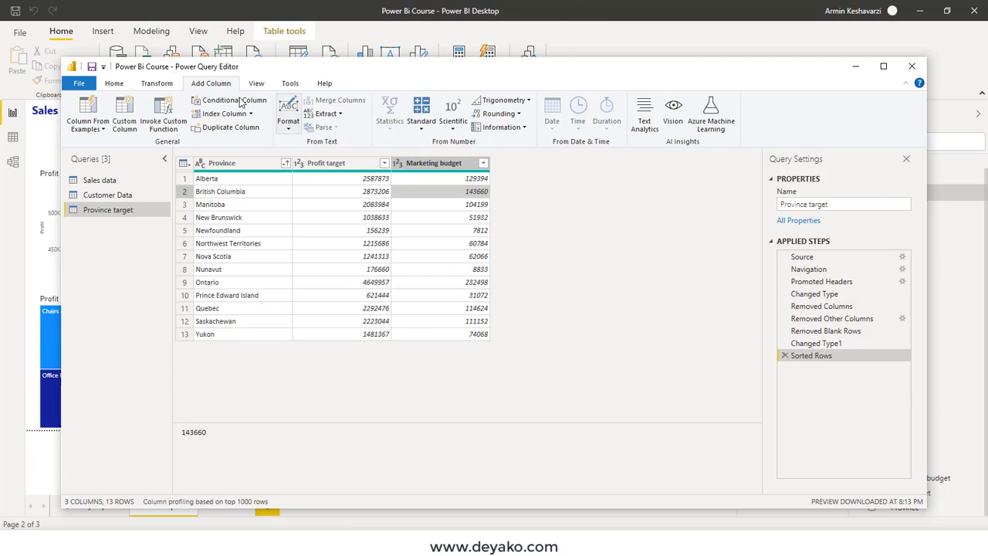
{"action": "left_click", "coordinate": [165, 86]}
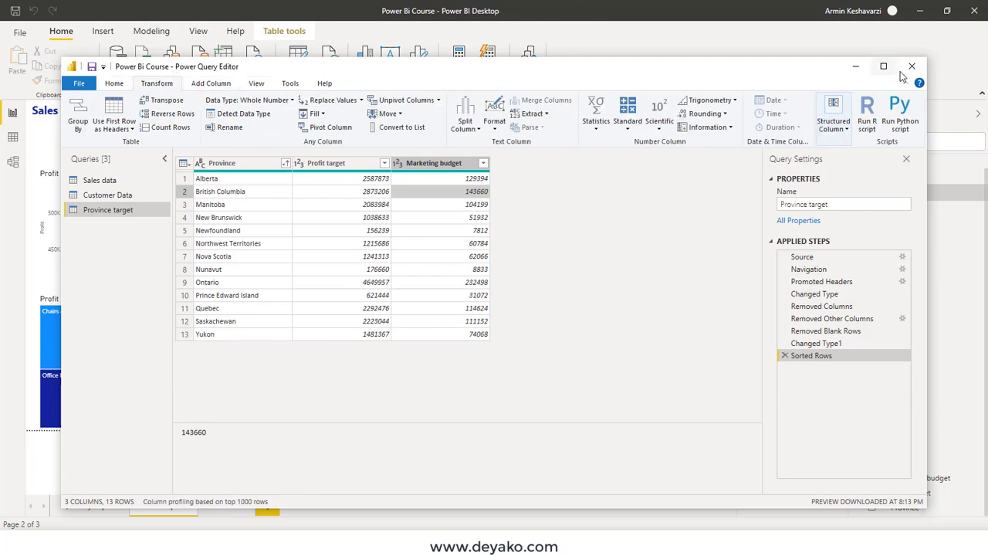
Apply the query changes via Close & Apply > Apply, then close the Power Query Editor
{"action": "left_click", "coordinate": [116, 85]}
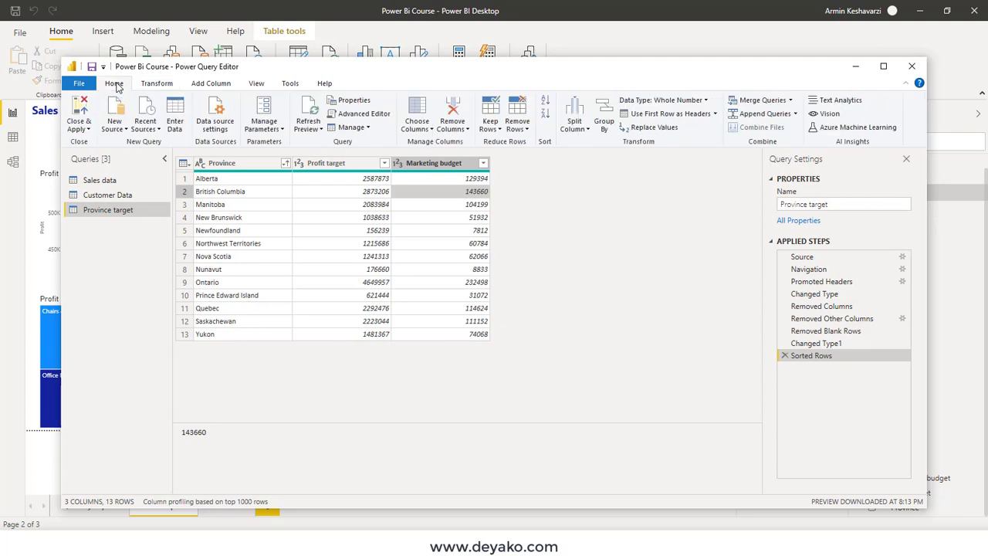
{"action": "left_click", "coordinate": [81, 131]}
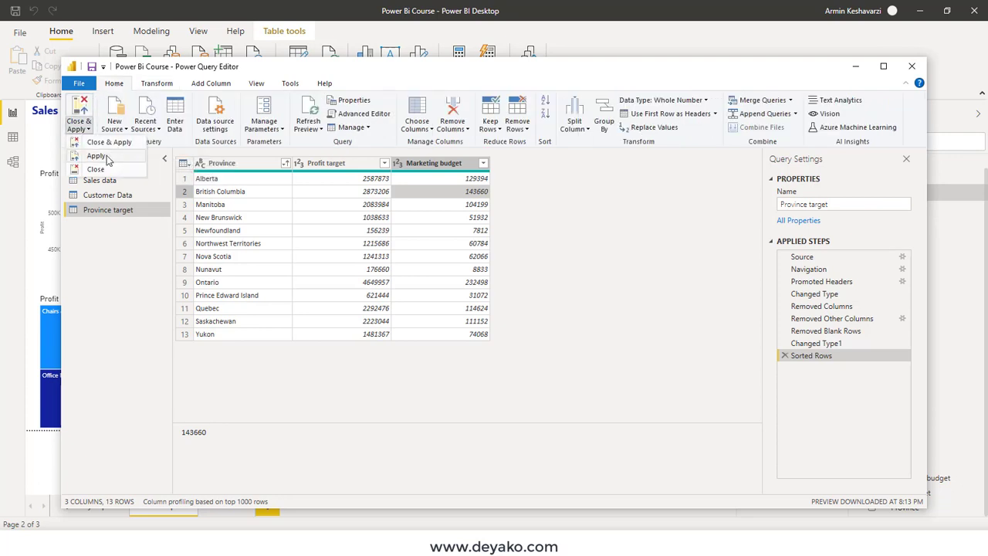
{"action": "left_click", "coordinate": [97, 156]}
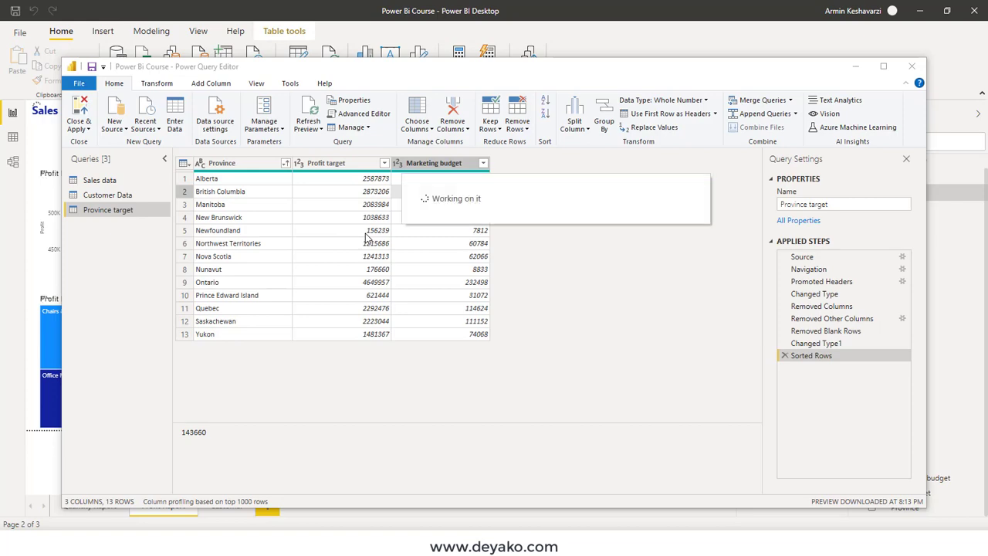
{"action": "left_click", "coordinate": [89, 130]}
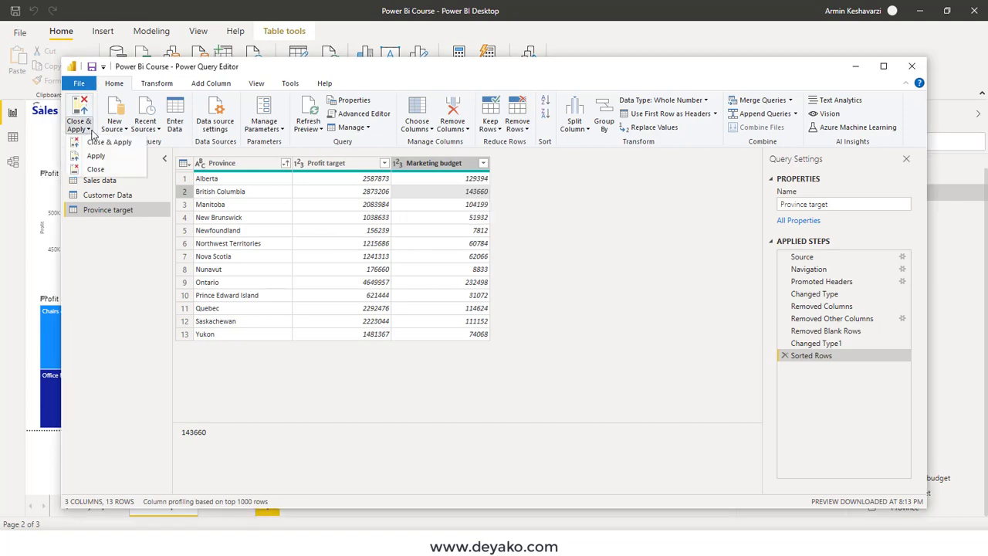
{"action": "left_click", "coordinate": [99, 154]}
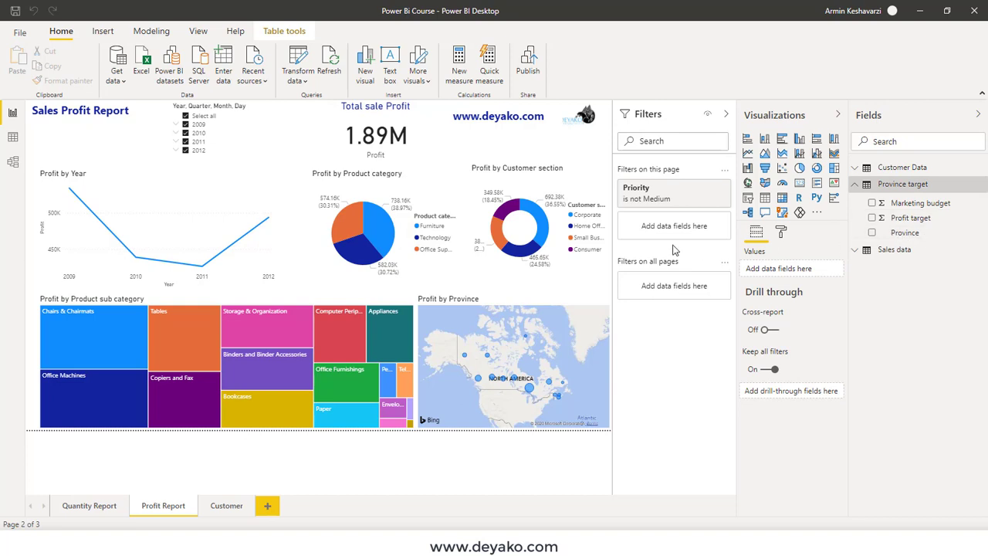
Switch to Model view, check the Customer–Sales relationship, and select Province target's Province field
{"action": "left_click", "coordinate": [12, 162]}
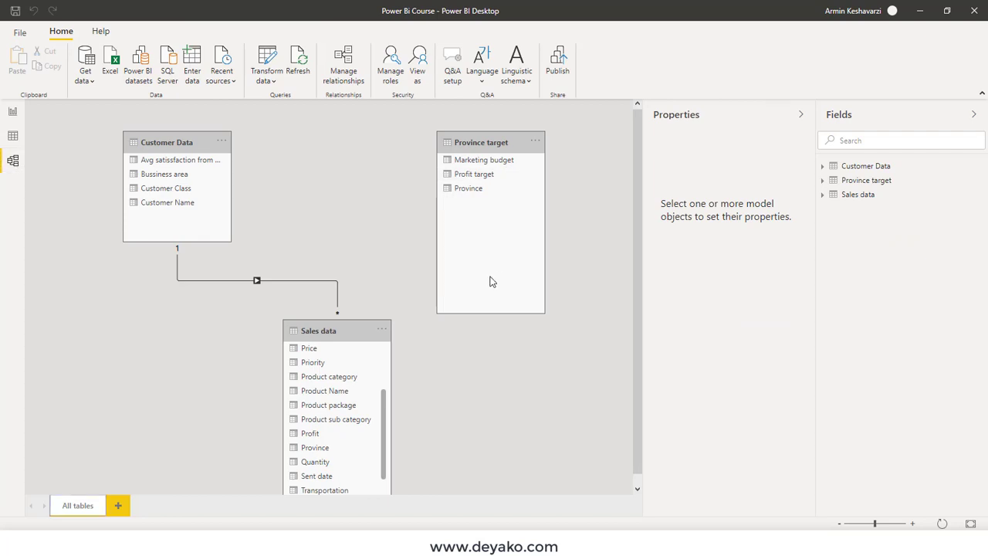
{"action": "right_click", "coordinate": [334, 287]}
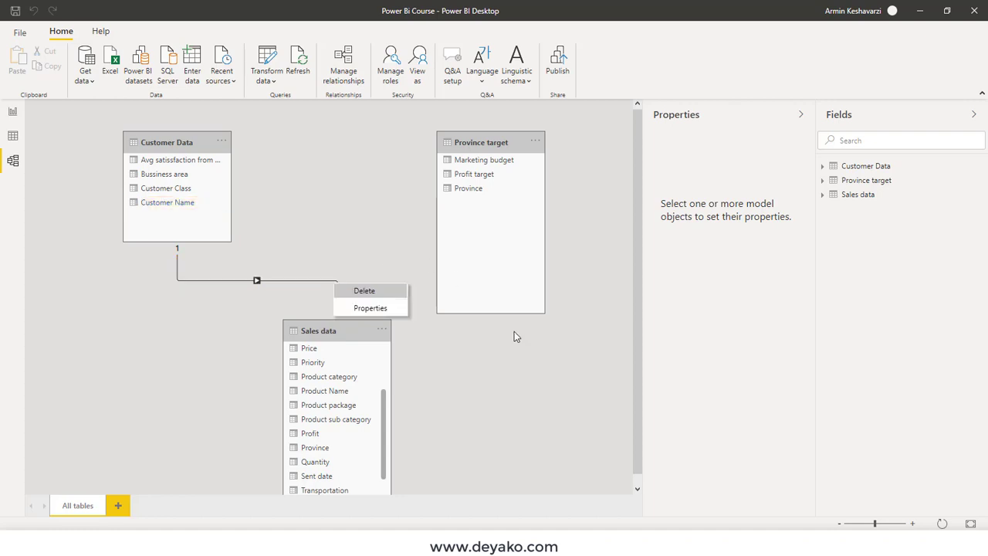
{"action": "scroll", "coordinate": [524, 415], "scroll_direction": "down", "scroll_amount": 1}
{"action": "scroll", "coordinate": [524, 409], "scroll_direction": "down", "scroll_amount": 1}
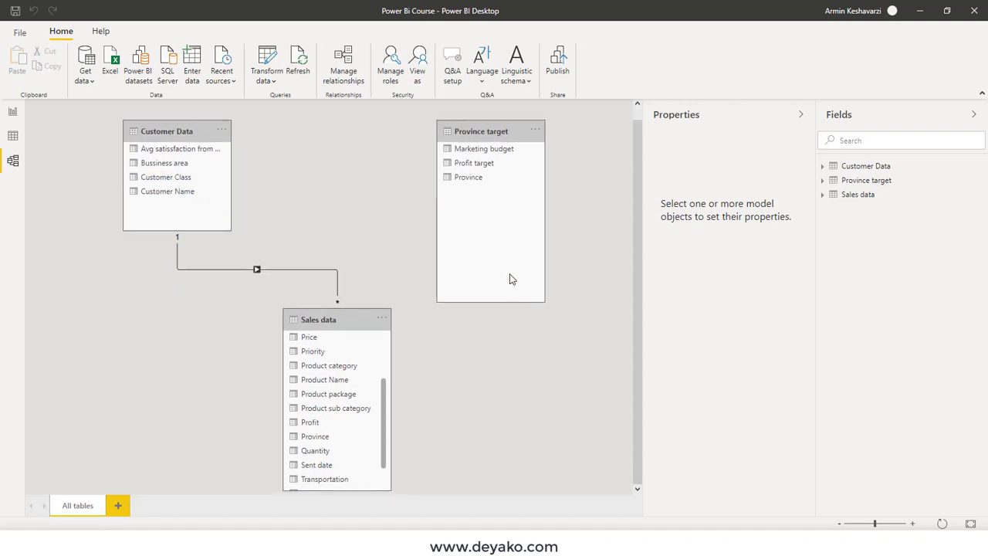
{"action": "left_click", "coordinate": [469, 179]}
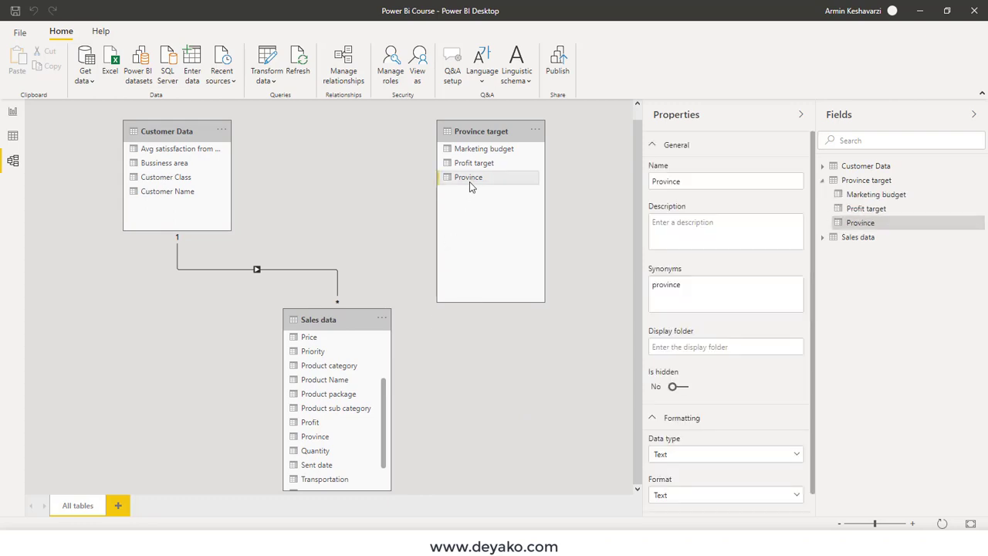
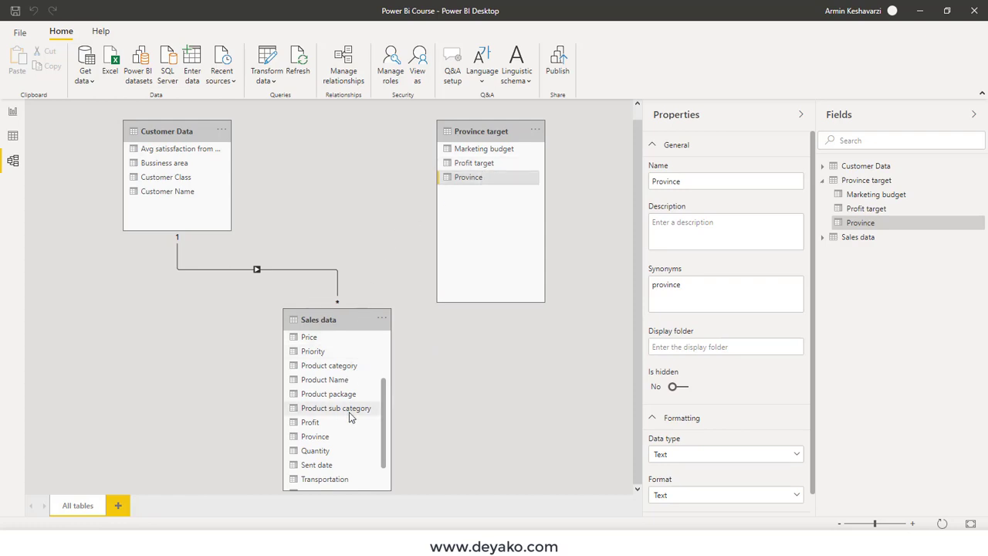
Relate Province target to Sales data on their Province fields, then return to Report view
{"action": "left_click_drag", "start_coordinate": [385, 432], "coordinate": [384, 455]}
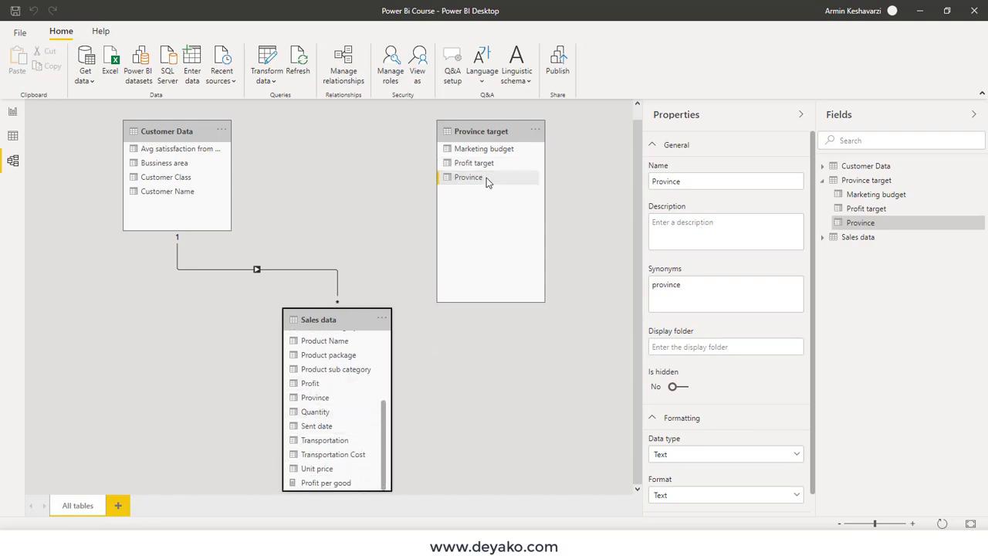
{"action": "left_click_drag", "start_coordinate": [480, 180], "coordinate": [334, 402]}
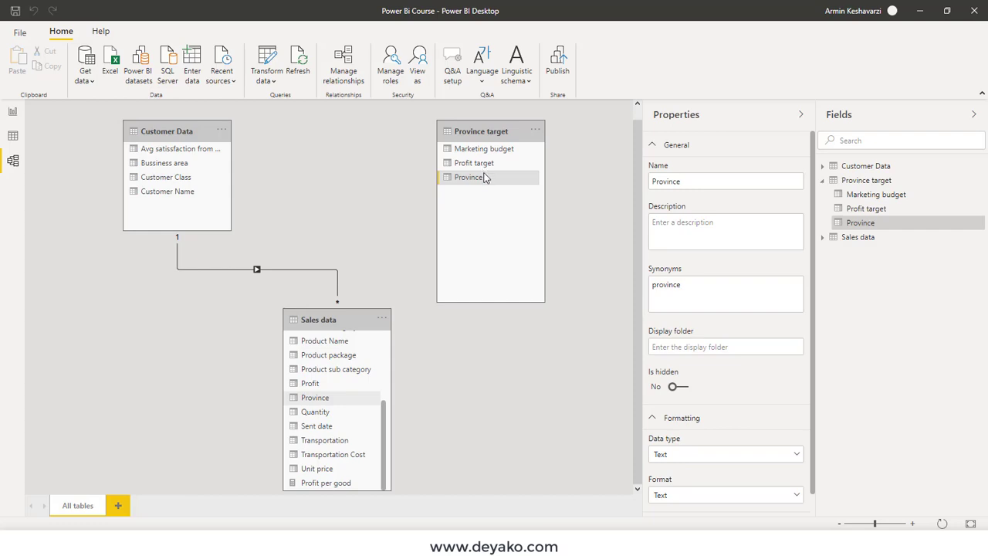
{"action": "left_click_drag", "start_coordinate": [480, 177], "coordinate": [353, 372]}
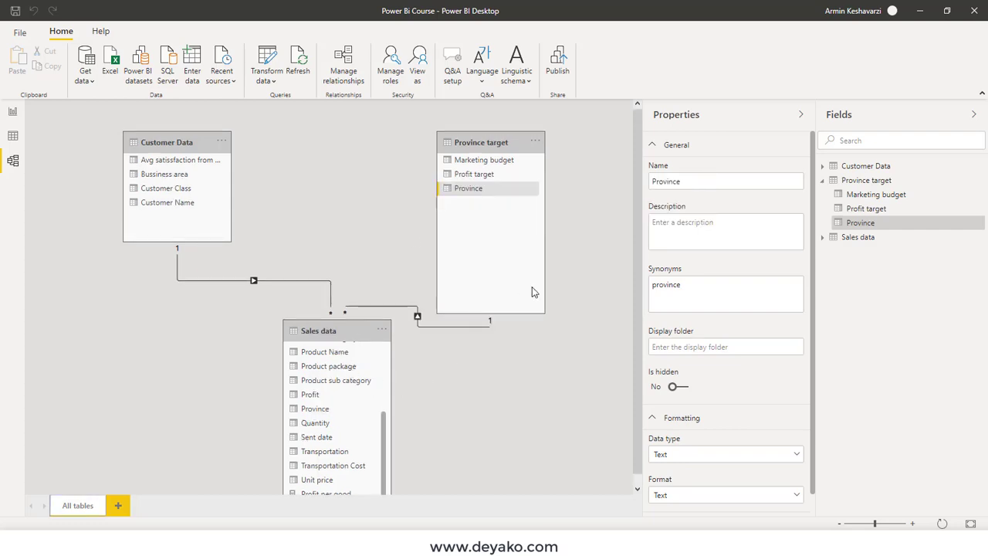
{"action": "left_click_drag", "start_coordinate": [489, 314], "coordinate": [488, 248]}
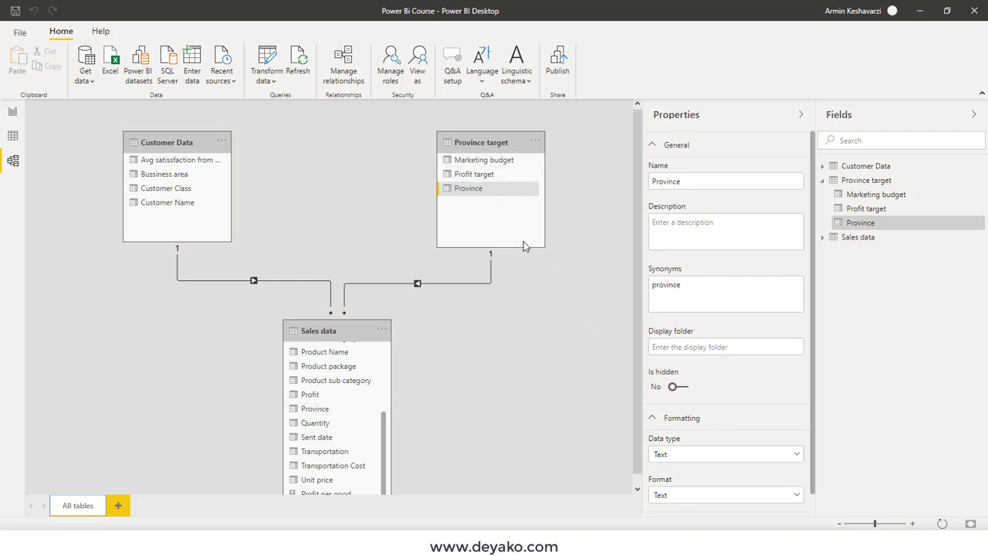
{"action": "left_click", "coordinate": [492, 281]}
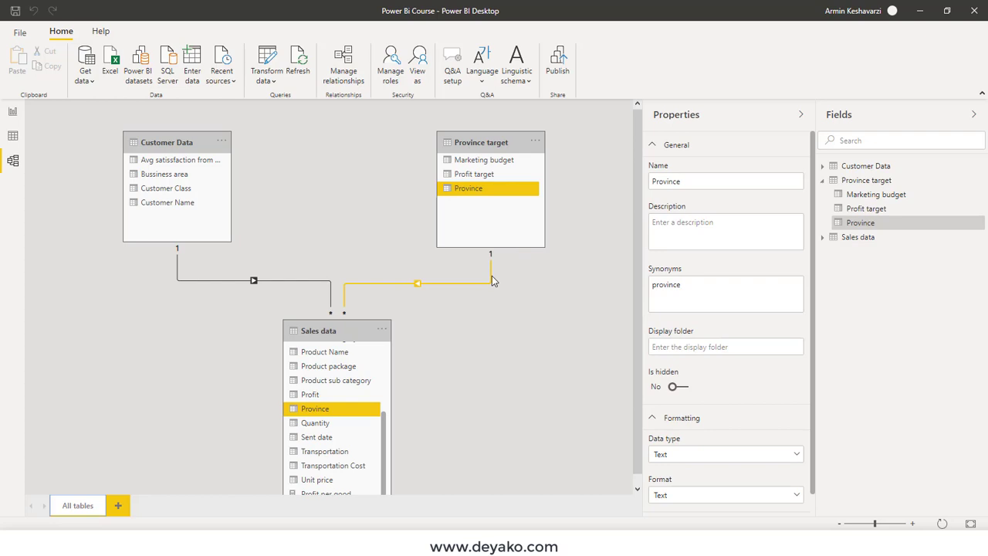
{"action": "left_click", "coordinate": [13, 112]}
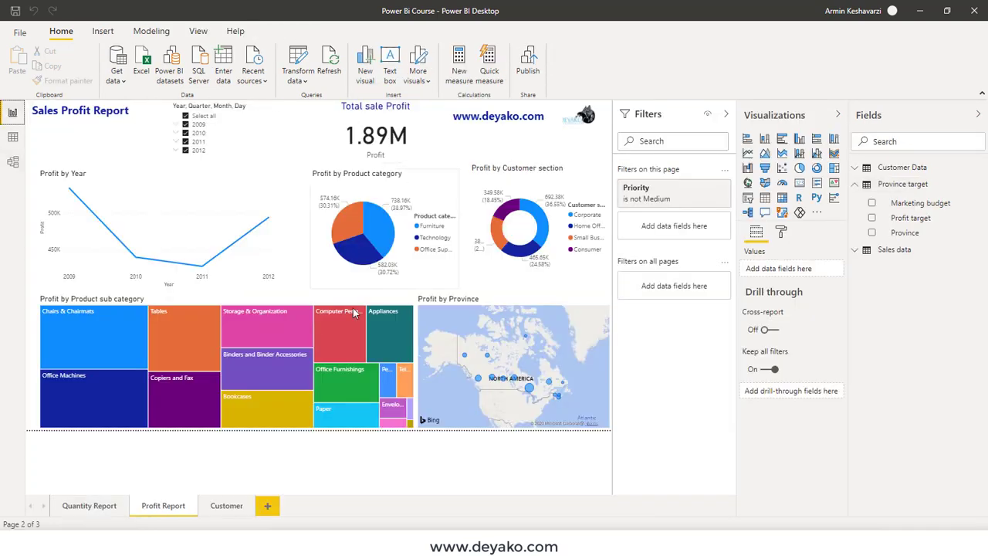
Add a new report page named 'Targets'
{"action": "left_click", "coordinate": [268, 510]}
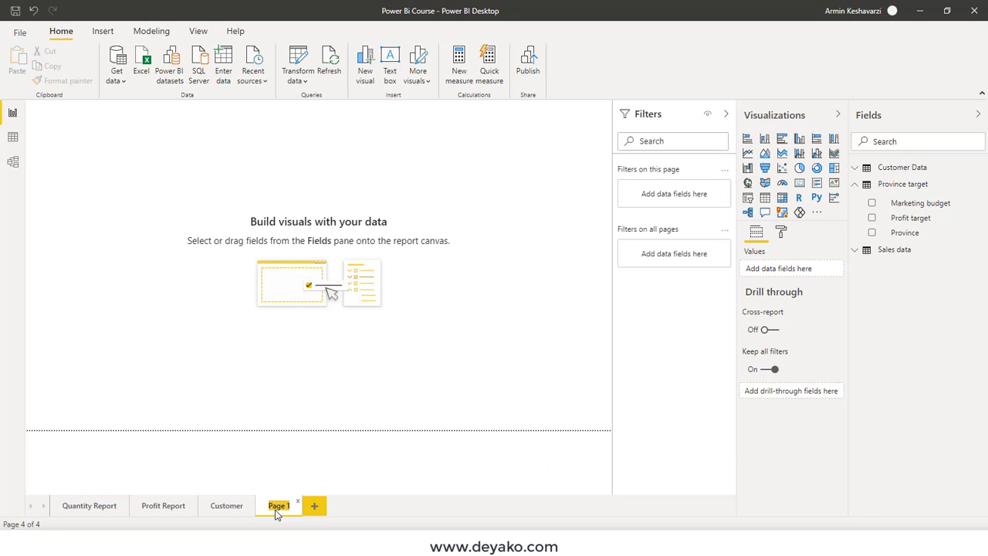
{"action": "type", "text": "Target"}
{"action": "type", "text": "s"}
{"action": "key", "text": "Return"}
Add an enlarged Province visual and make it a clustered column chart
{"action": "left_click", "coordinate": [872, 234]}
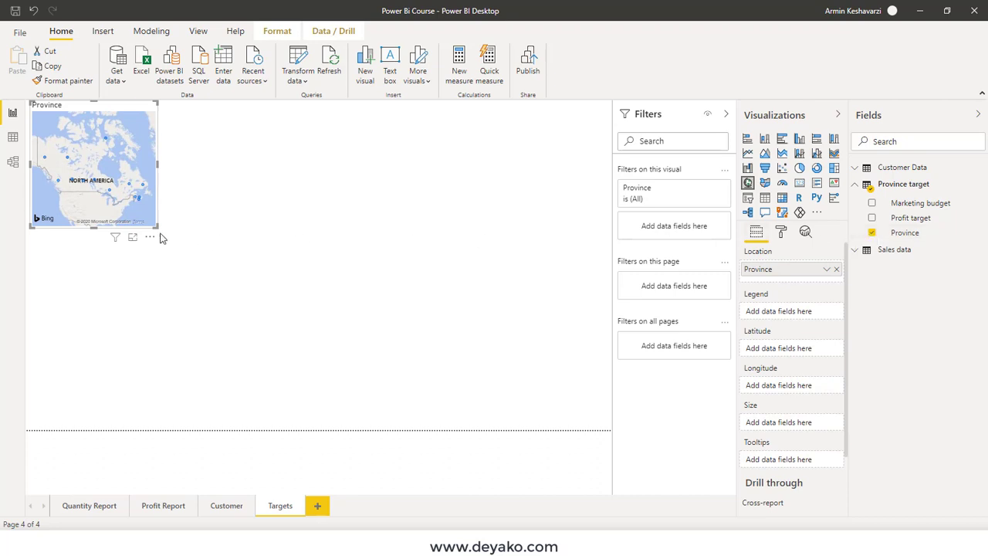
{"action": "left_click_drag", "start_coordinate": [157, 227], "coordinate": [340, 301]}
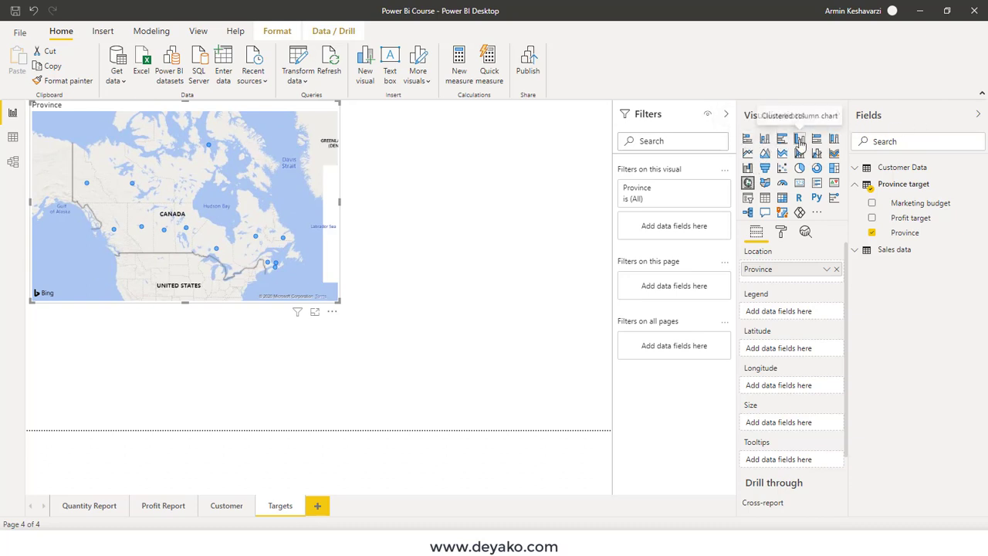
{"action": "left_click", "coordinate": [800, 141]}
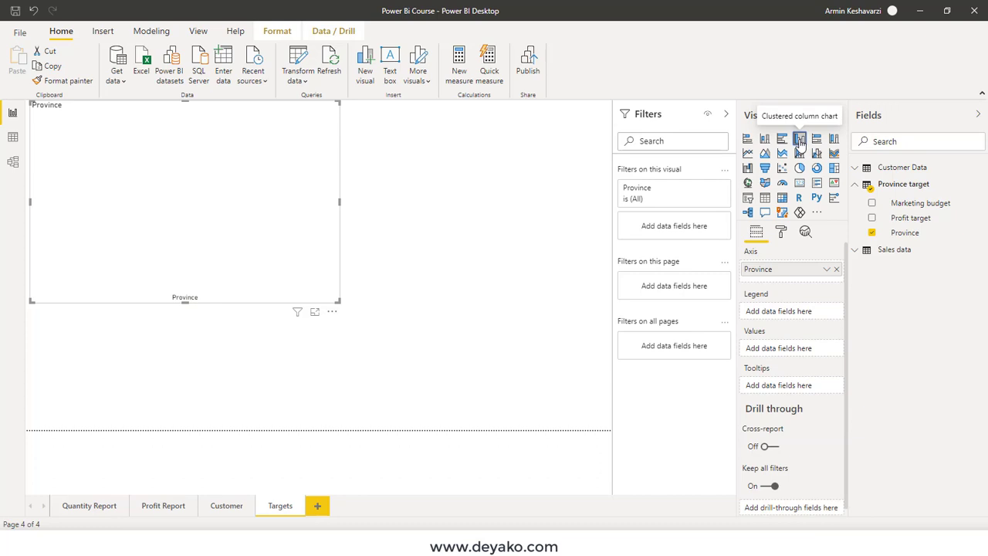
Add Profit target to the chart as a Sum and widen the chart
{"action": "left_click", "coordinate": [877, 220]}
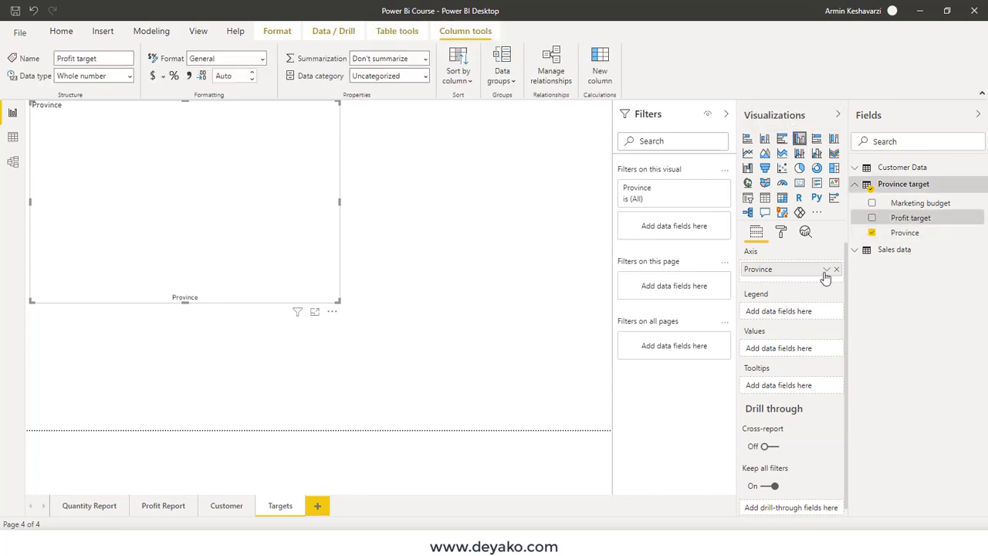
{"action": "mouse_move", "coordinate": [868, 222]}
{"action": "left_mouse_down"}
{"action": "mouse_move", "coordinate": [791, 312]}
{"action": "mouse_move", "coordinate": [785, 359]}
{"action": "left_mouse_up"}
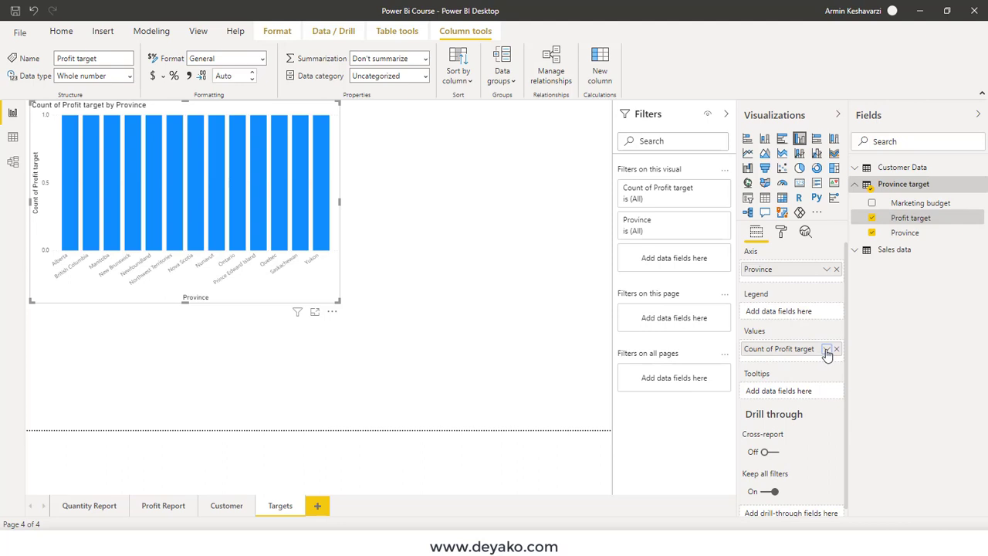
{"action": "left_click", "coordinate": [826, 350]}
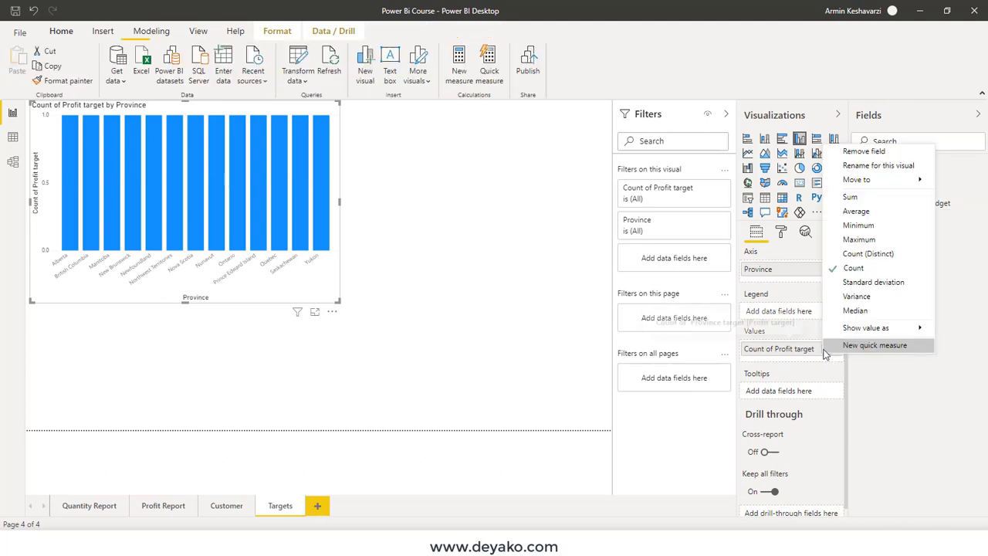
{"action": "left_click", "coordinate": [849, 196]}
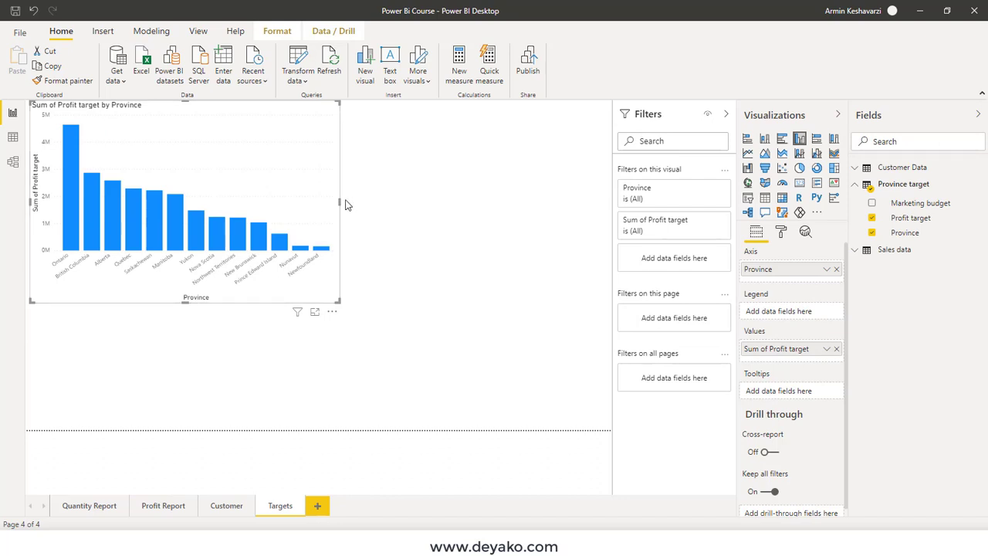
{"action": "left_click_drag", "start_coordinate": [344, 207], "coordinate": [456, 205]}
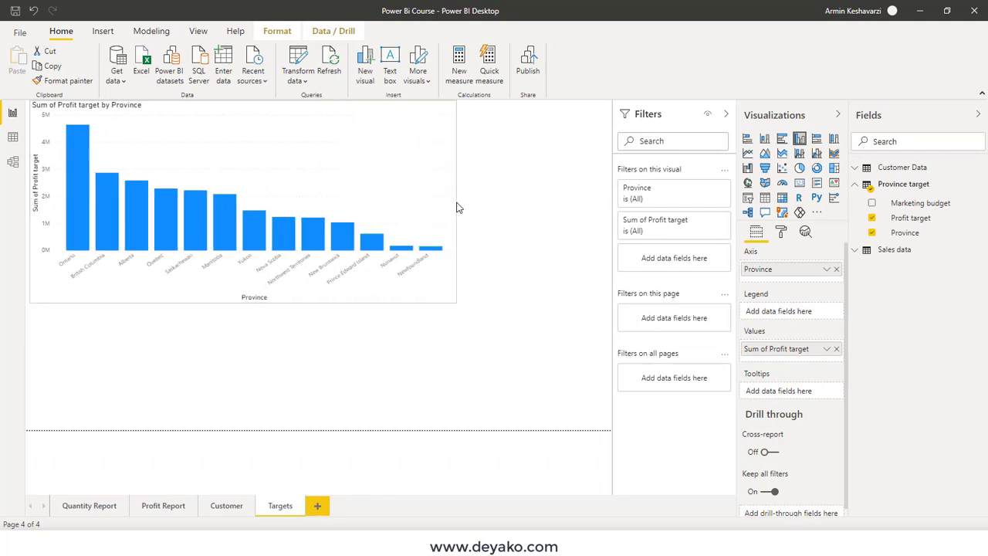
Add Price from Sales data as a second series beside Sum of Profit target
{"action": "left_click", "coordinate": [860, 251]}
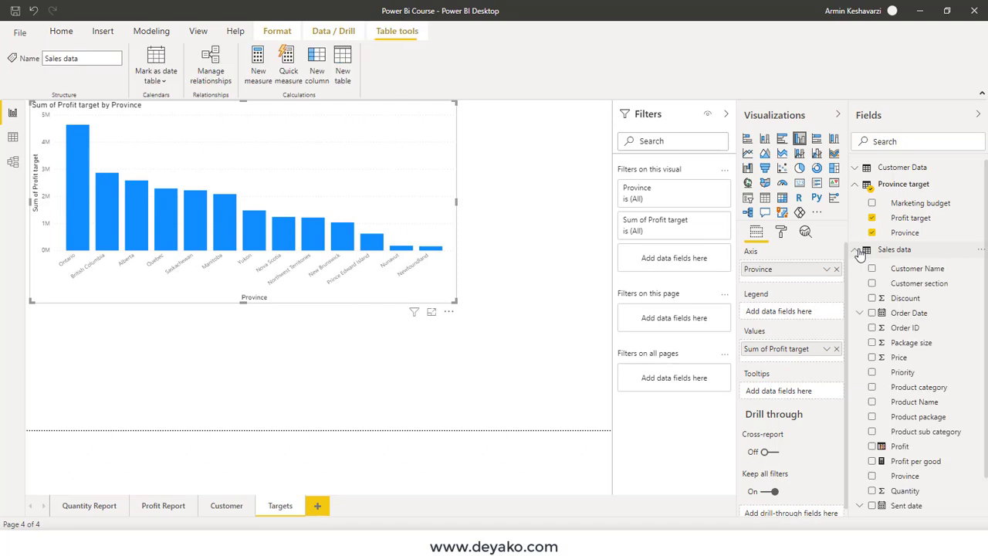
{"action": "left_click", "coordinate": [872, 446]}
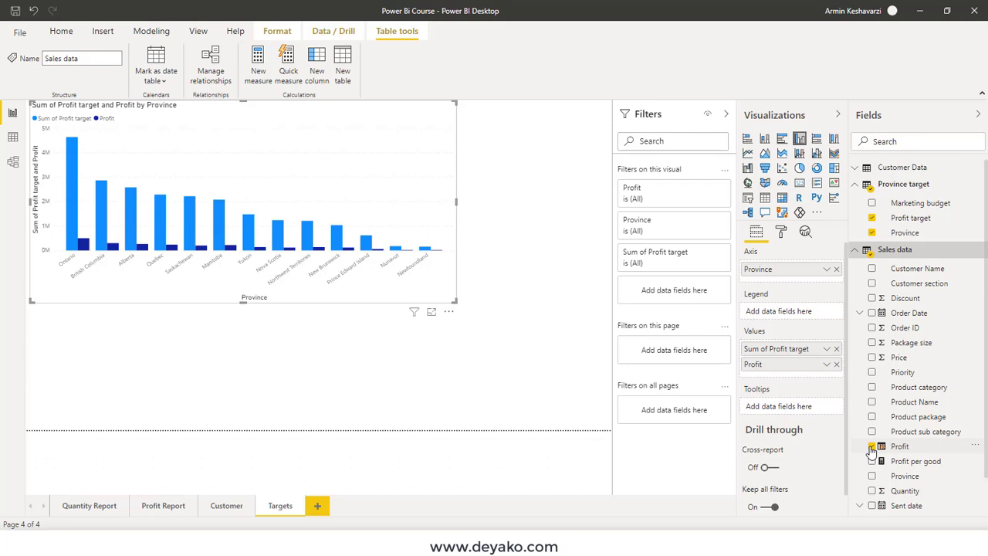
{"action": "left_click", "coordinate": [872, 447]}
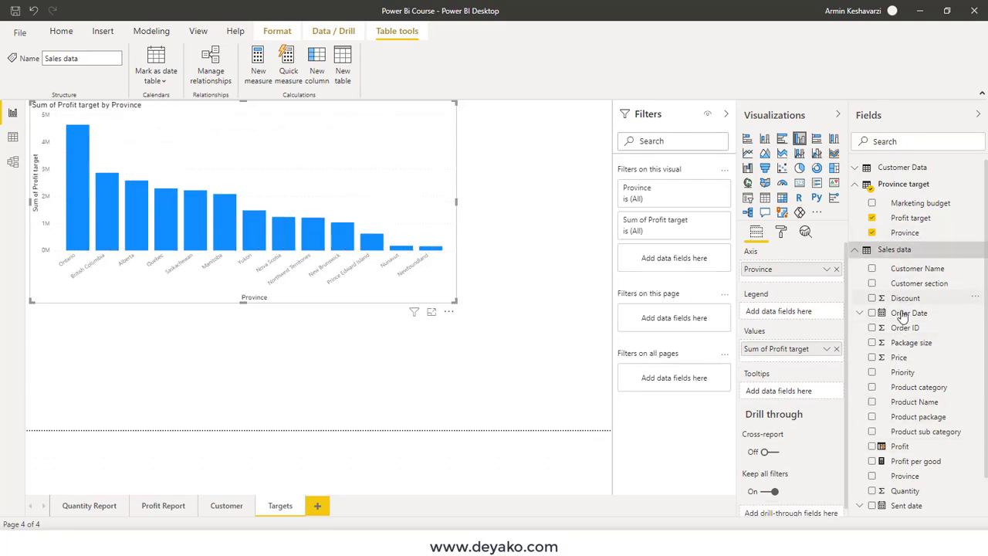
{"action": "left_click", "coordinate": [872, 358]}
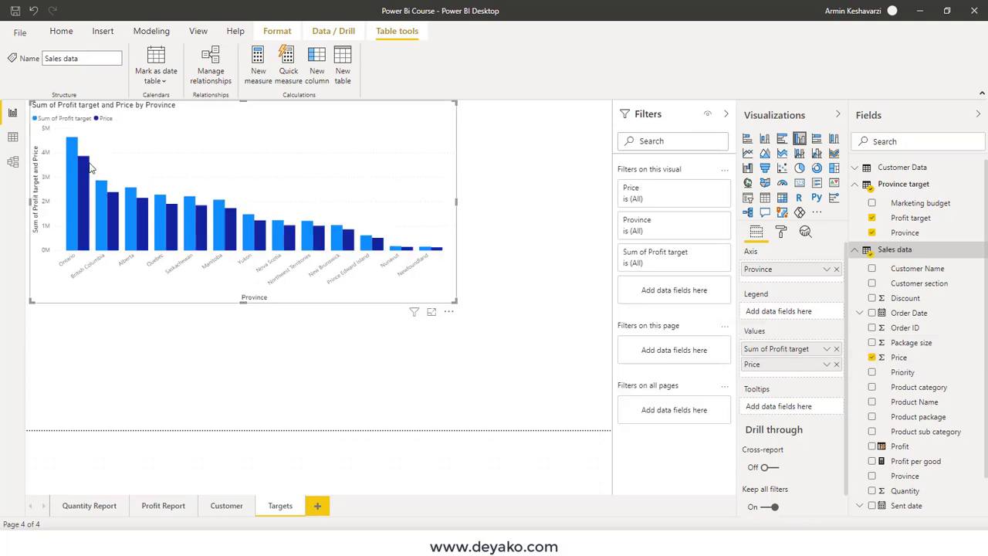
{"action": "mouse_move", "coordinate": [74, 176]}
Make it a line and stacked column chart with Price in Line values
{"action": "left_click", "coordinate": [799, 155]}
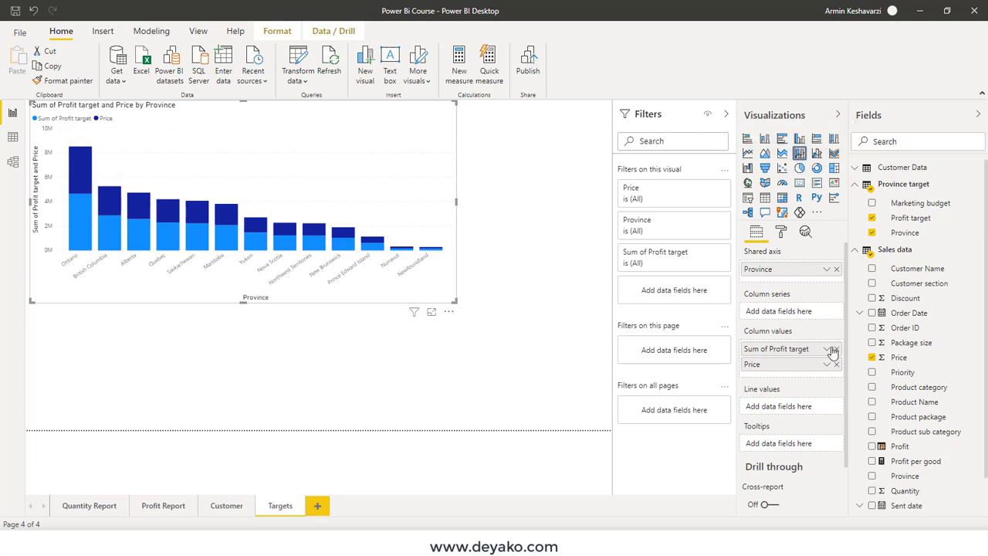
{"action": "left_click_drag", "start_coordinate": [794, 369], "coordinate": [794, 410]}
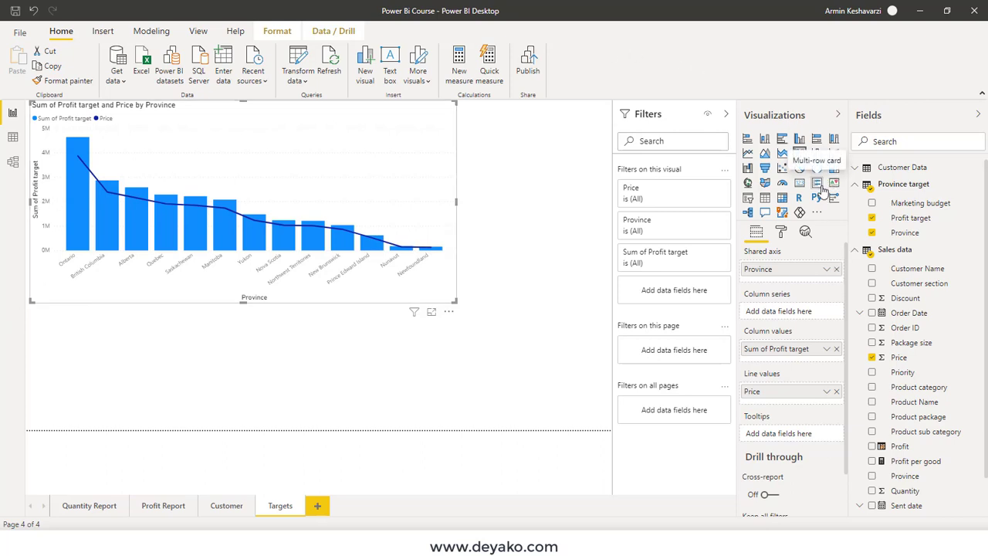
Convert to a gauge with Price as value and Sum of Profit target as target, placed lower
{"action": "left_click", "coordinate": [783, 183]}
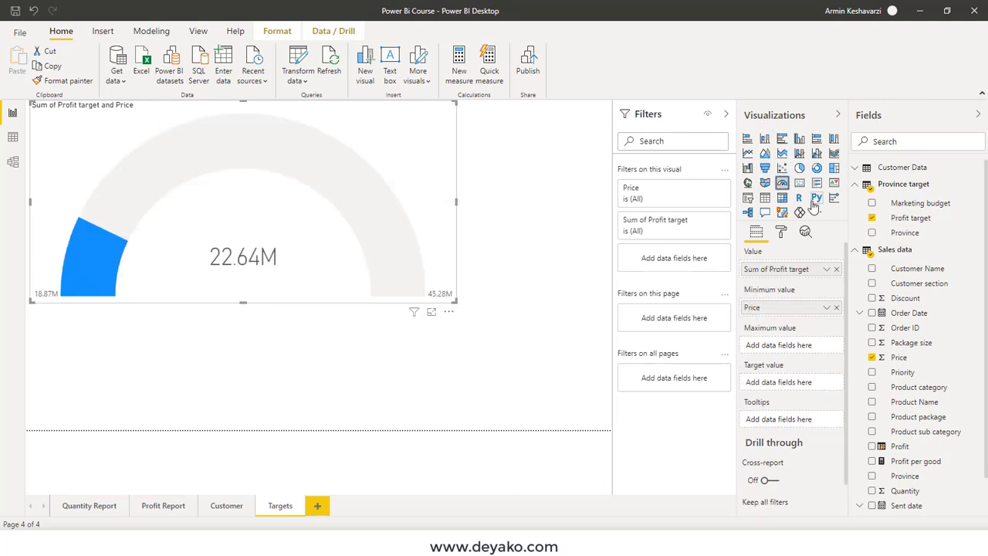
{"action": "left_click_drag", "start_coordinate": [795, 270], "coordinate": [801, 383]}
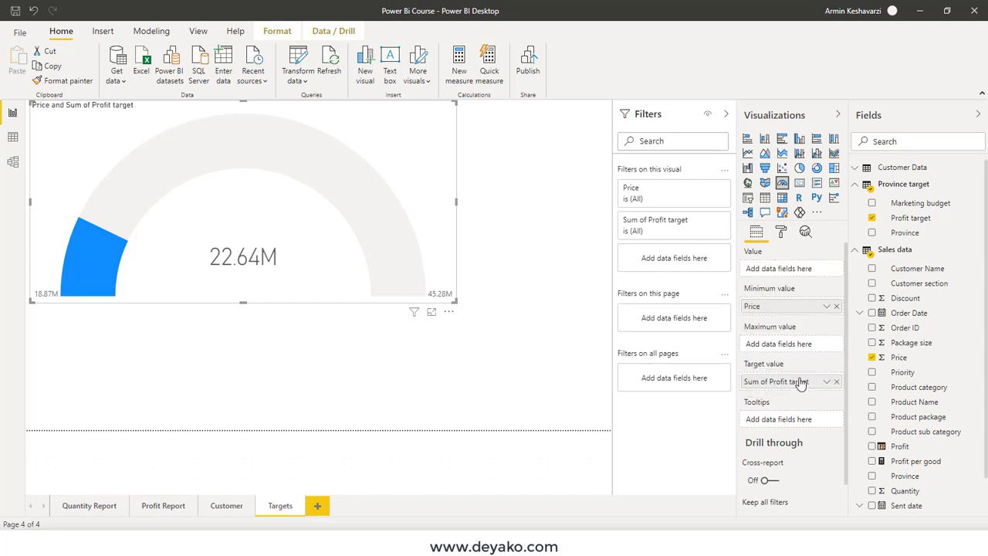
{"action": "left_click_drag", "start_coordinate": [783, 307], "coordinate": [787, 406]}
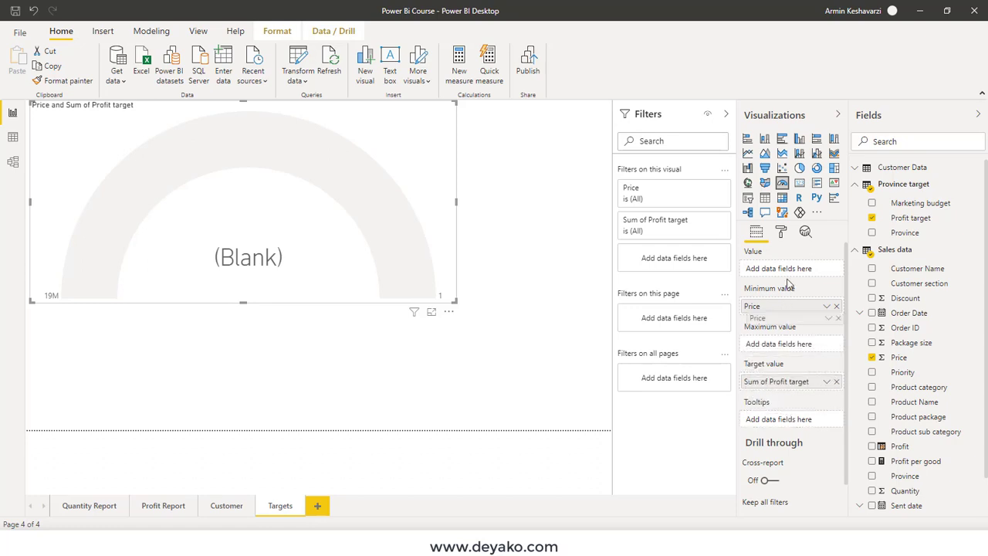
{"action": "left_click_drag", "start_coordinate": [787, 406], "coordinate": [788, 280]}
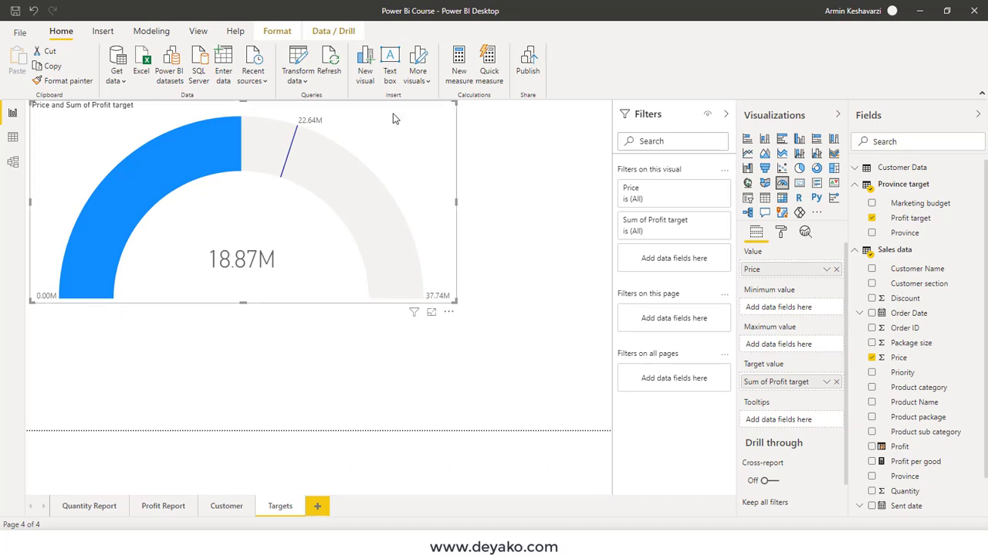
{"action": "left_click_drag", "start_coordinate": [393, 118], "coordinate": [399, 187]}
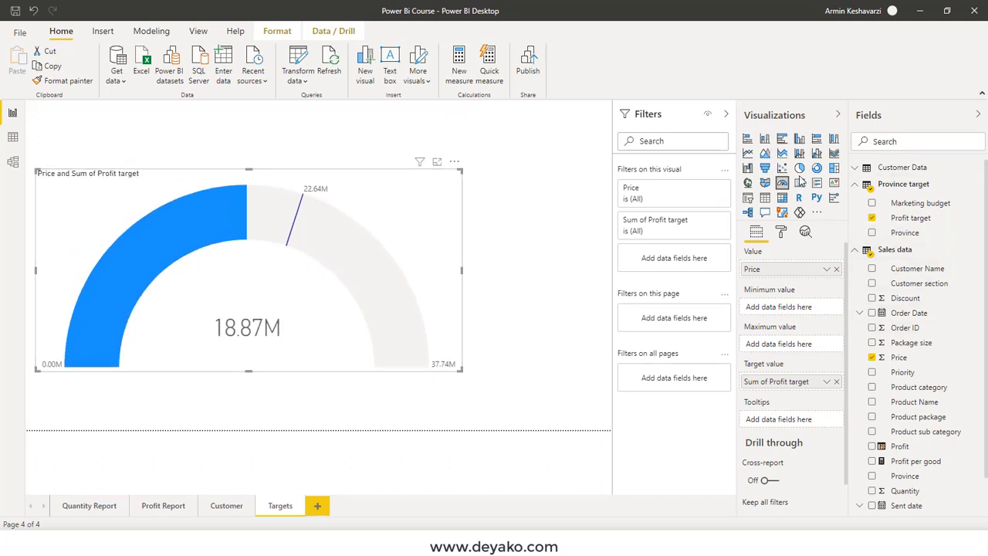
{"action": "left_click", "coordinate": [523, 155]}
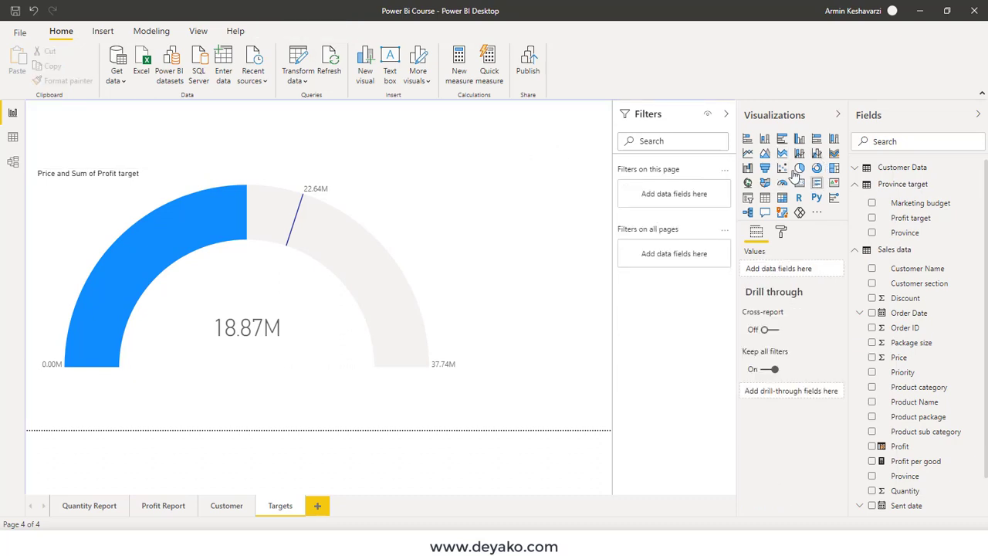
Add a Province slicer strip above the gauge and test filtering by several provinces
{"action": "left_click", "coordinate": [747, 199]}
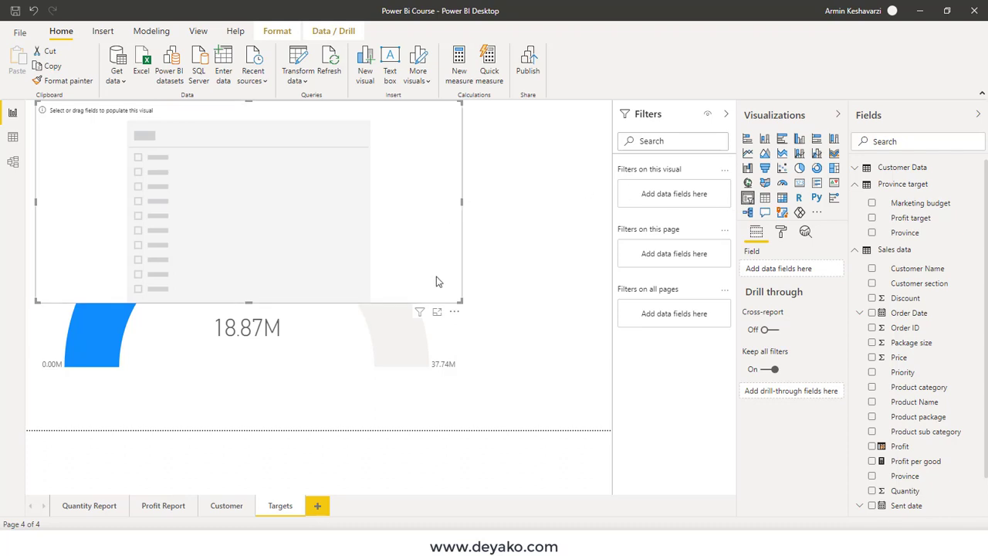
{"action": "left_click_drag", "start_coordinate": [461, 302], "coordinate": [477, 160]}
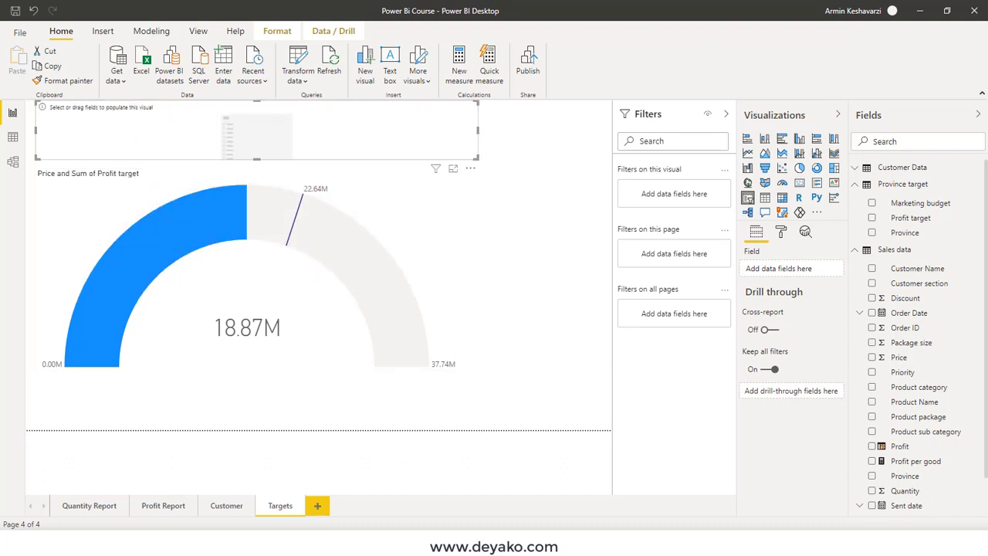
{"action": "mouse_move", "coordinate": [903, 233]}
{"action": "left_mouse_down"}
{"action": "mouse_move", "coordinate": [816, 242]}
{"action": "mouse_move", "coordinate": [803, 270]}
{"action": "left_mouse_up"}
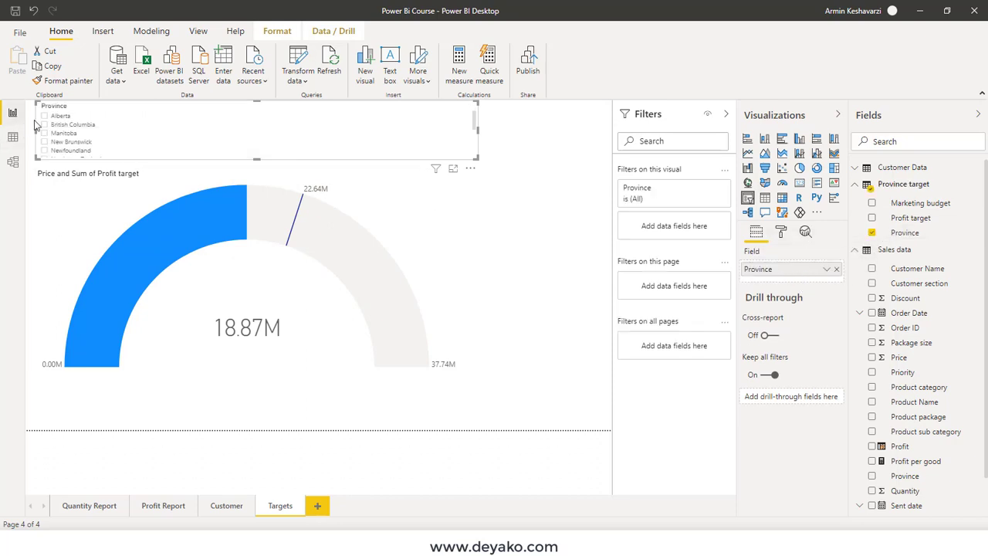
{"action": "left_click", "coordinate": [48, 116]}
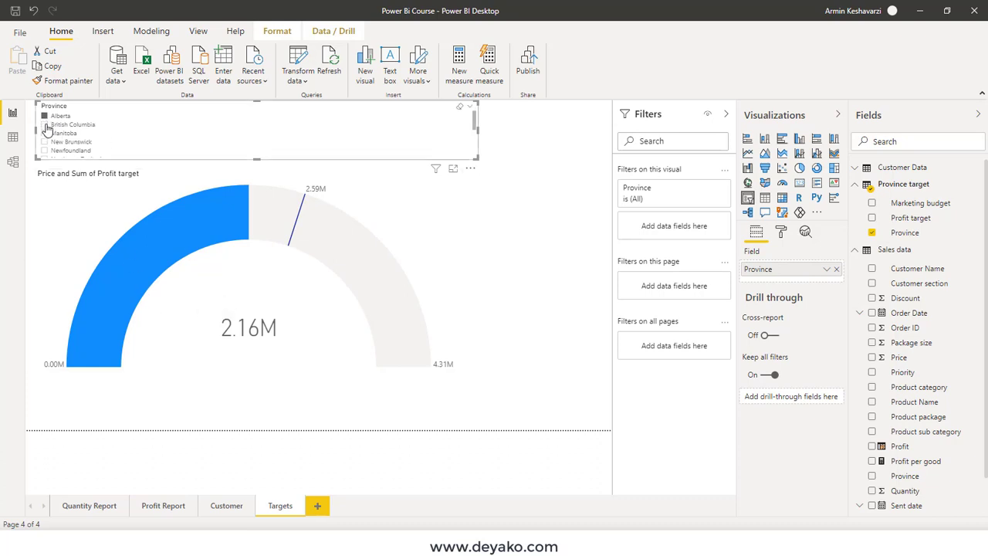
{"action": "left_click", "coordinate": [45, 117]}
{"action": "left_click", "coordinate": [45, 135]}
{"action": "left_click", "coordinate": [45, 143]}
{"action": "left_click", "coordinate": [44, 133]}
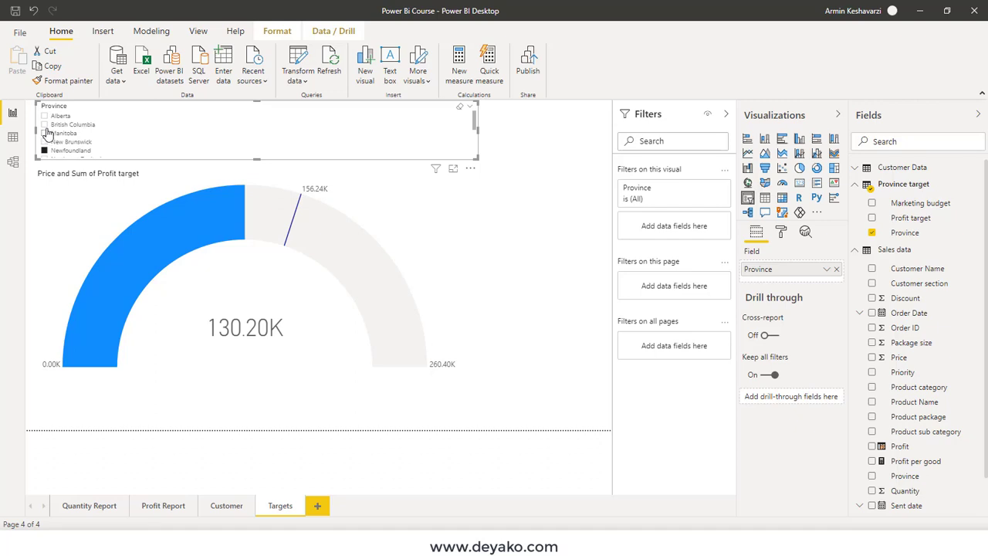
{"action": "left_click", "coordinate": [44, 116]}
{"action": "left_click", "coordinate": [45, 133]}
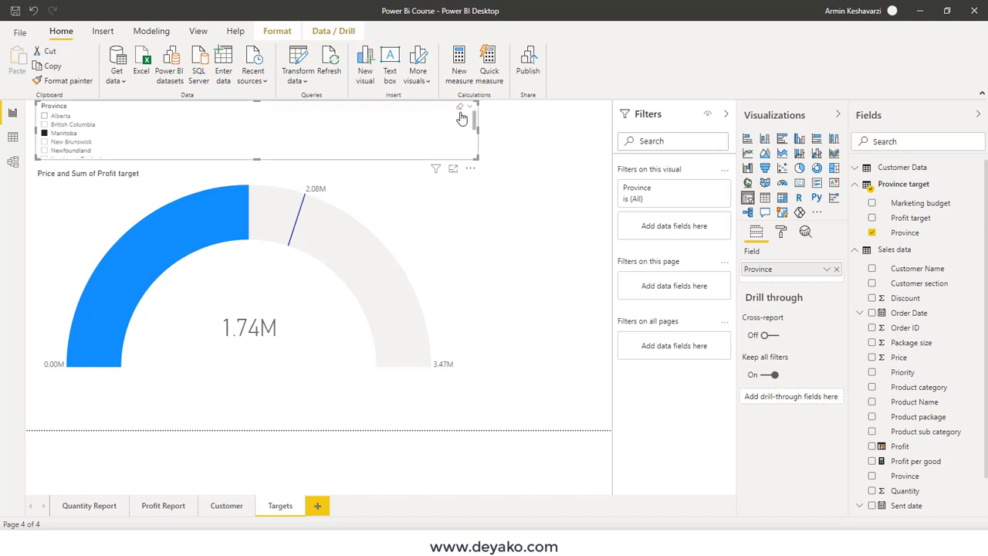
Make the slicer a top-left Dropdown and filter it to Prince Edward Island
{"action": "left_click", "coordinate": [473, 108]}
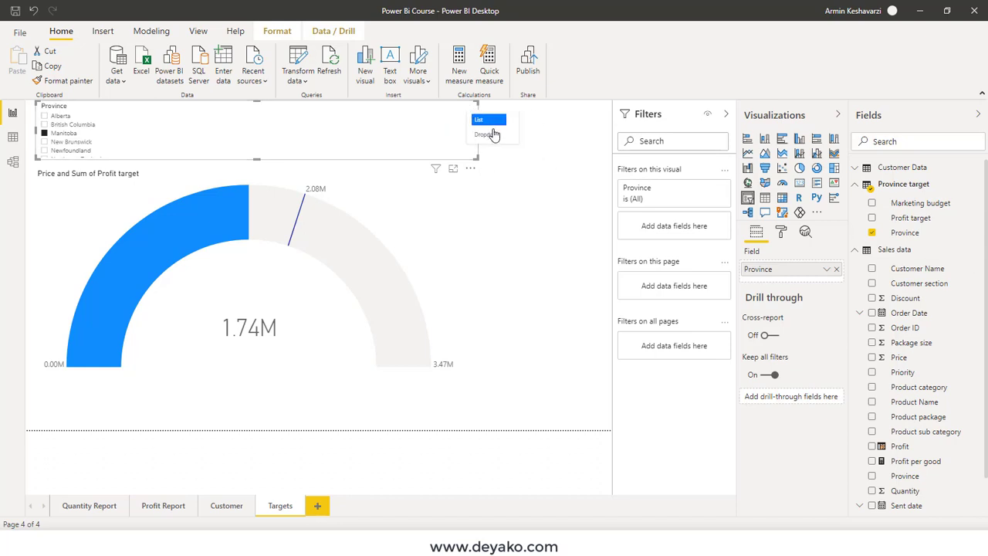
{"action": "left_click", "coordinate": [495, 135]}
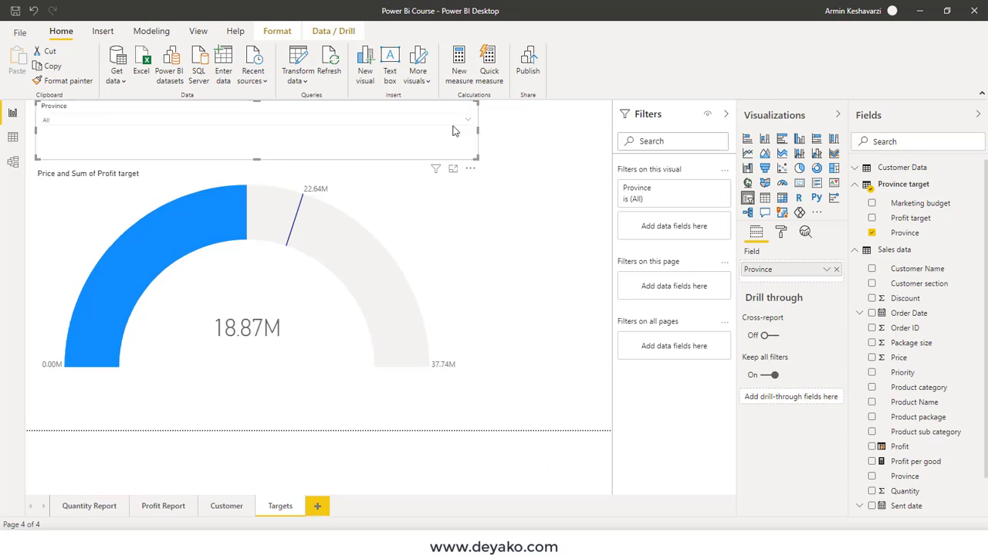
{"action": "left_click_drag", "start_coordinate": [403, 111], "coordinate": [392, 121]}
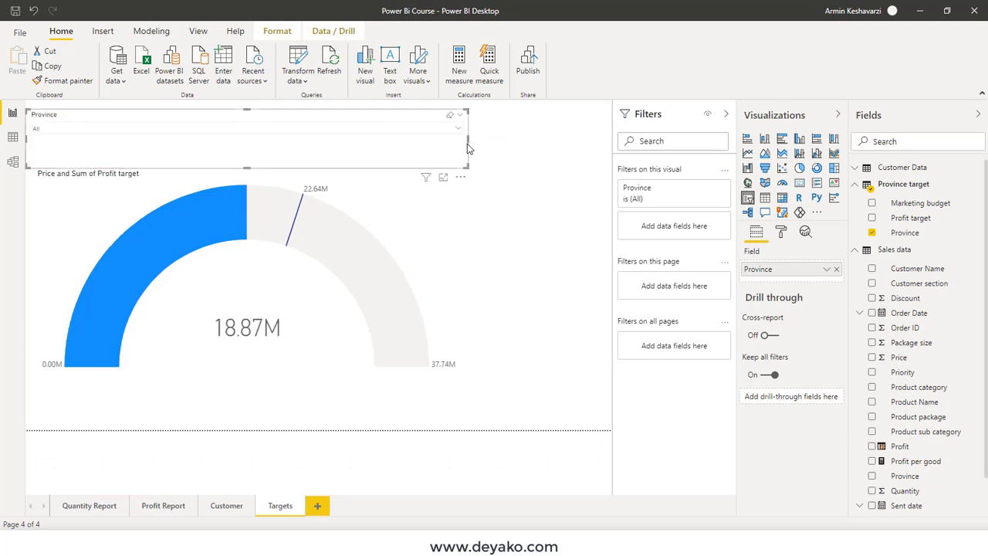
{"action": "left_click", "coordinate": [328, 138]}
{"action": "scroll", "coordinate": [232, 180], "scroll_direction": "down", "scroll_amount": 3}
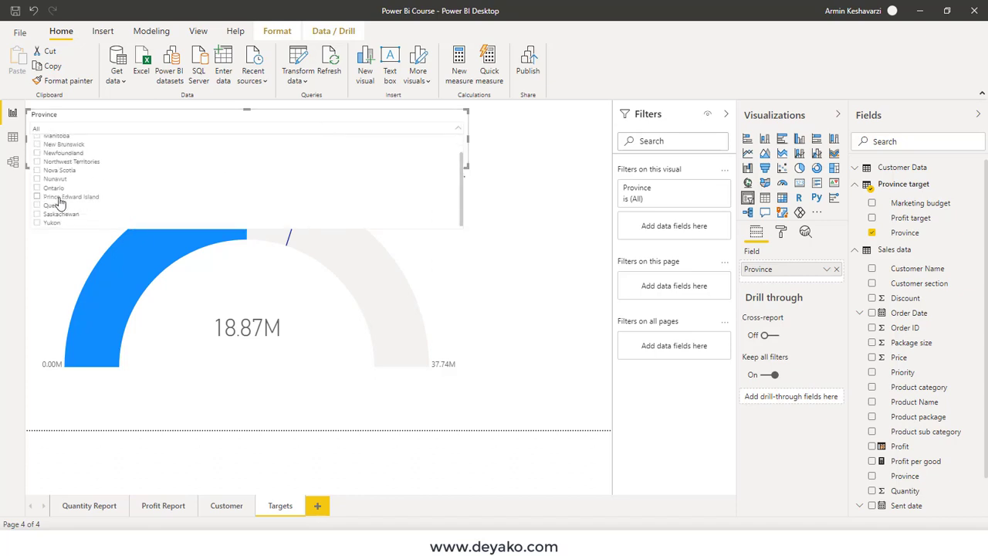
{"action": "left_click", "coordinate": [53, 200]}
{"action": "left_click", "coordinate": [520, 165]}
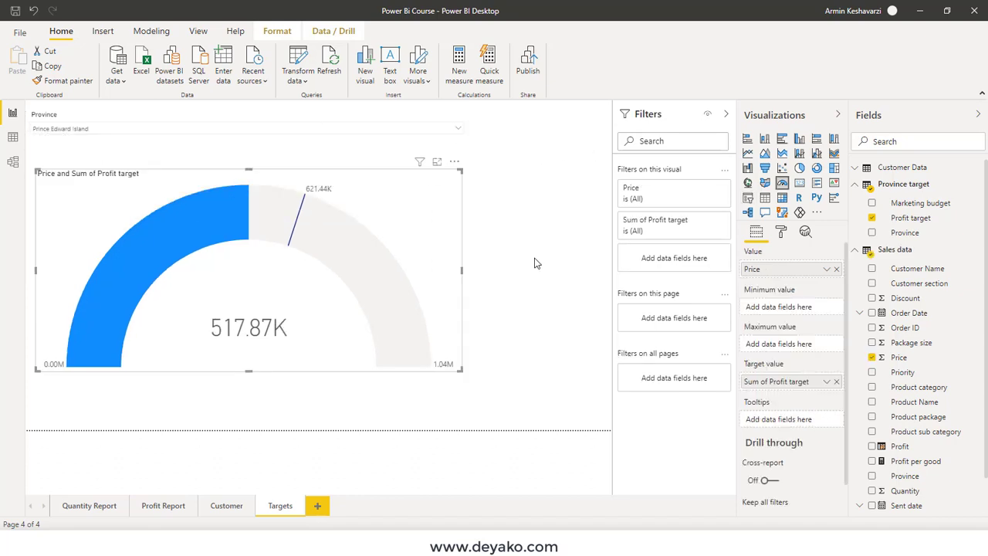
{"action": "left_click", "coordinate": [536, 260]}
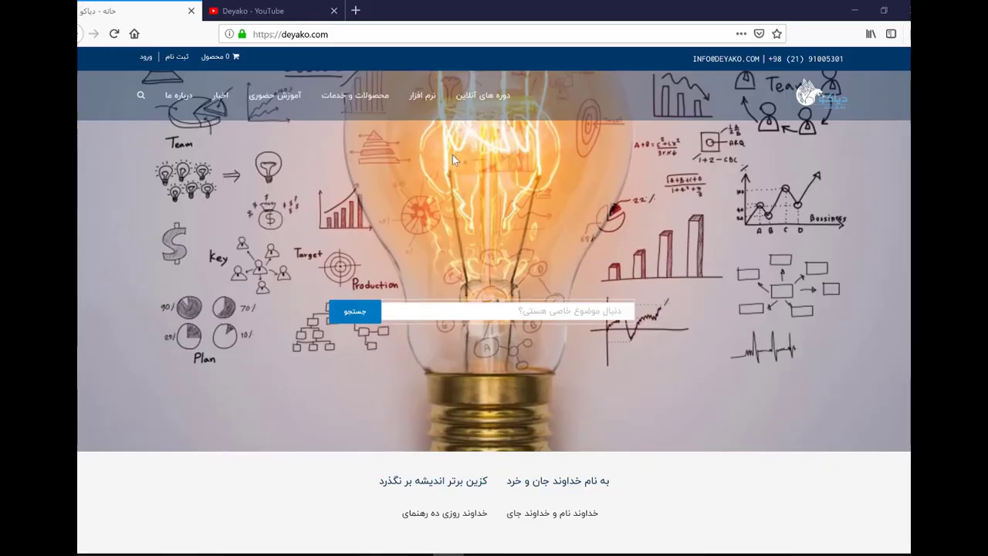
Switch to the 'Deyako - YouTube' tab
{"action": "left_click", "coordinate": [278, 12]}
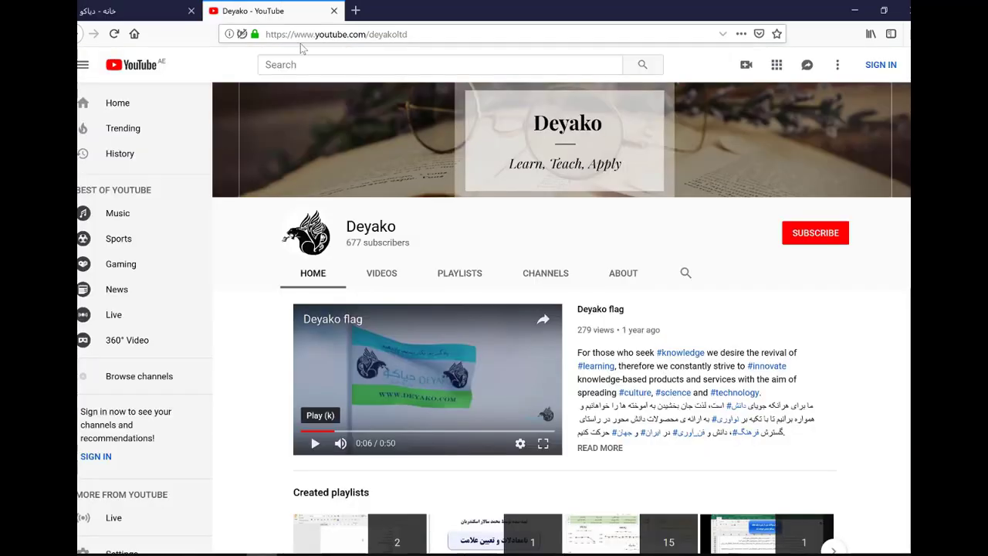